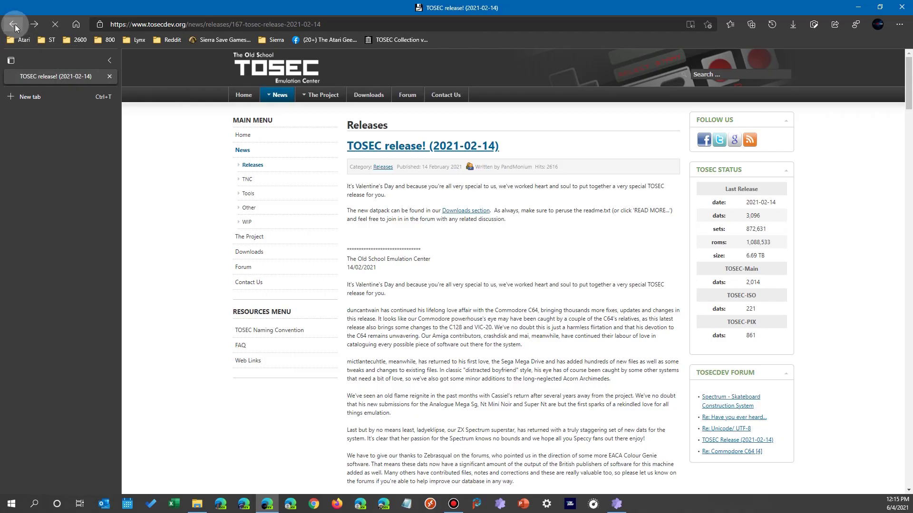
Go back to the TOSEC Releases list and scroll down through the older release posts
left_click(14, 25)
scroll(451, 240, "down", 3)
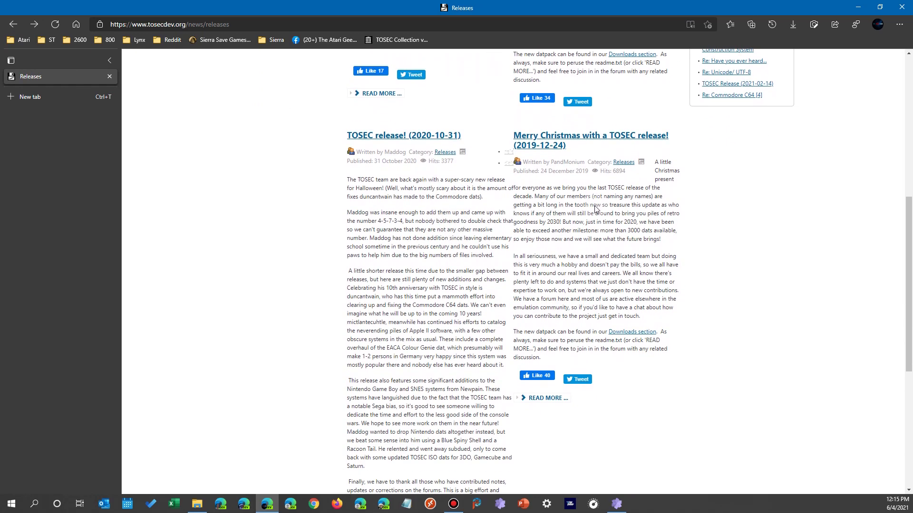
scroll(444, 265, "down", 2)
scroll(443, 265, "down", 1)
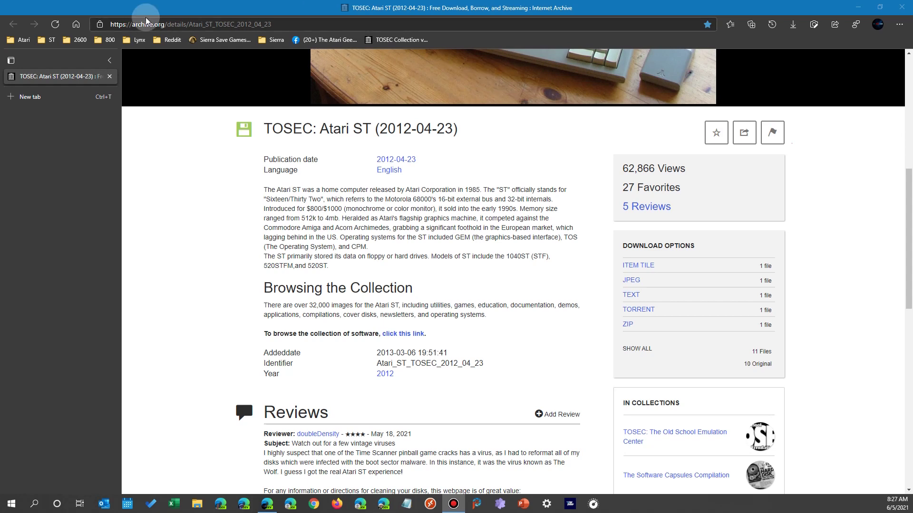
Highlight 2012 in the address, scroll the TOSEC Atari ST (2012-04-23) page, and open its file listing
left_click_drag(251, 24, 237, 25)
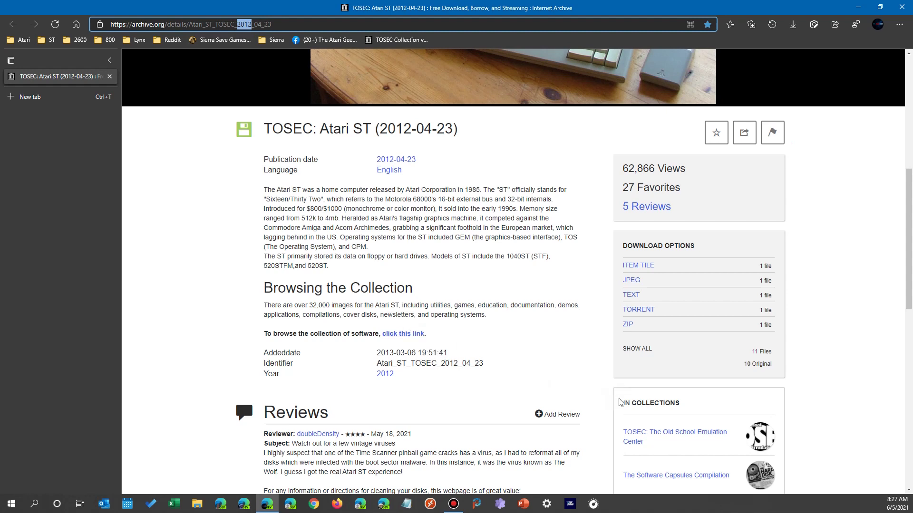
mouse_move(630, 331)
scroll(576, 349, "down", 3)
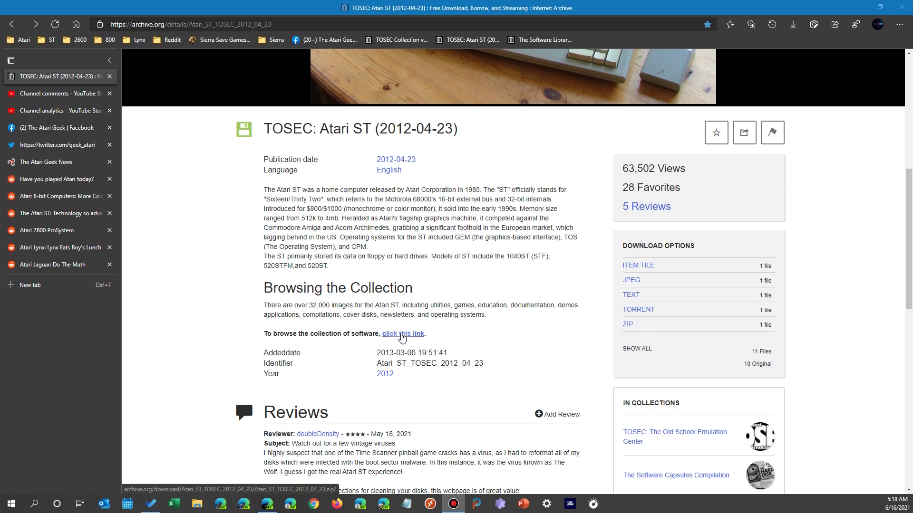
left_click(402, 335)
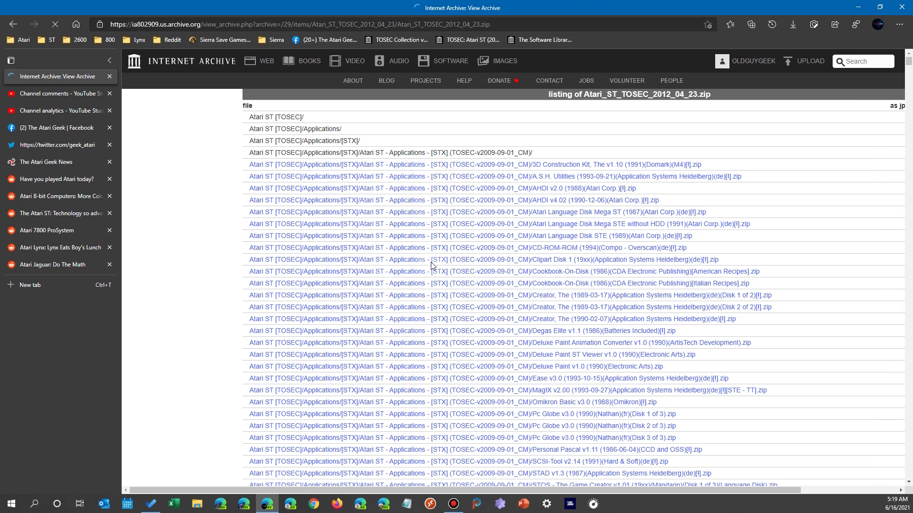
Search the Atari ST TOSEC 2012 zip listing for 'astero'
scroll(433, 340, "down", 4)
scroll(750, 146, "down", 20)
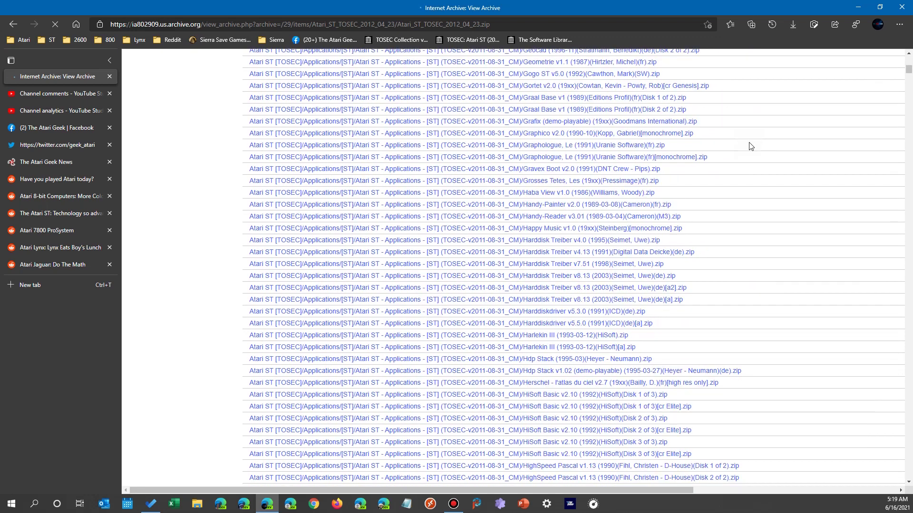
key("ctrl+f")
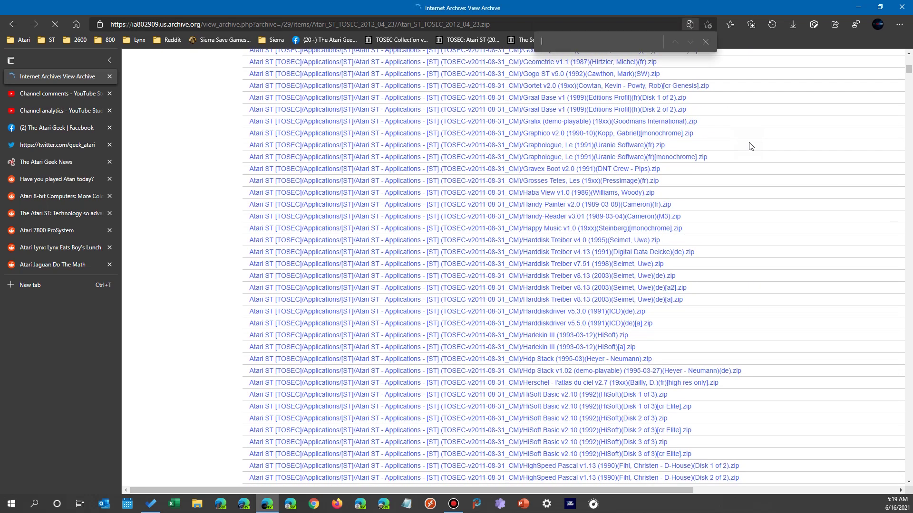
type("aste")
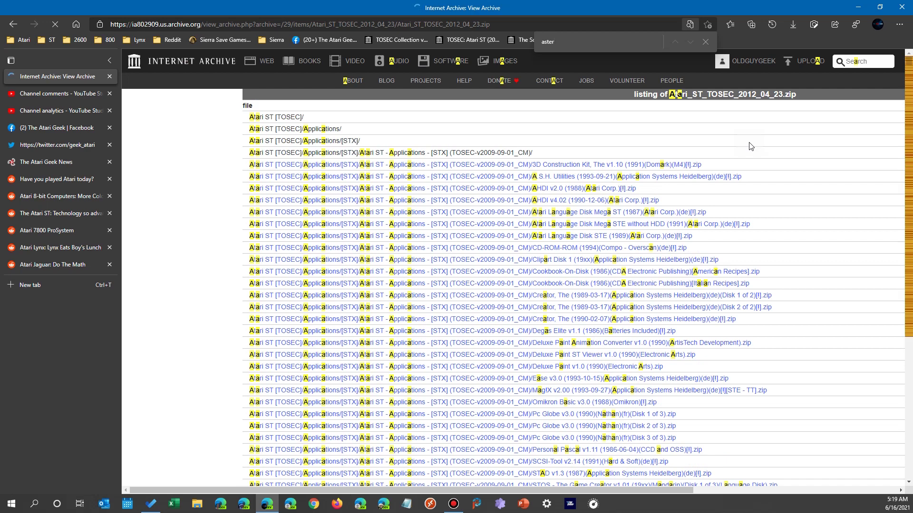
type("ro")
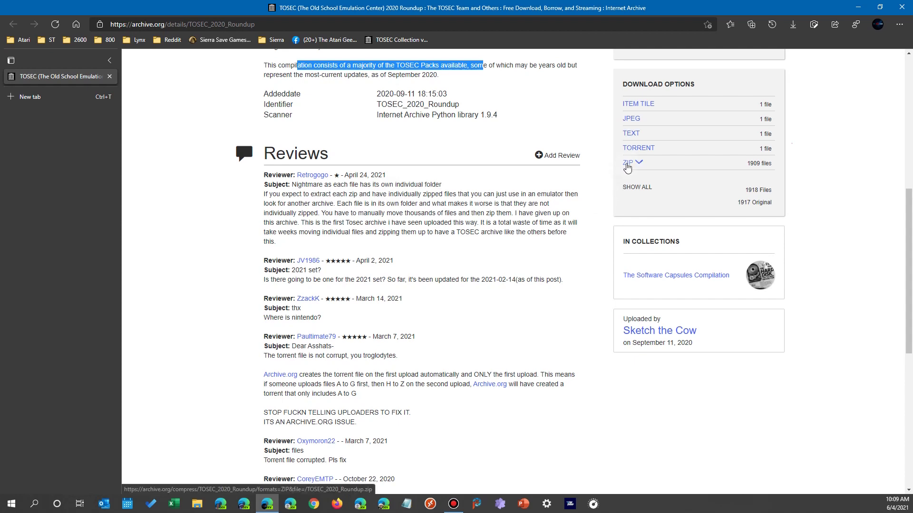
Expand the 2020 Roundup's list of individual ZIP files and scroll through it
left_click(627, 166)
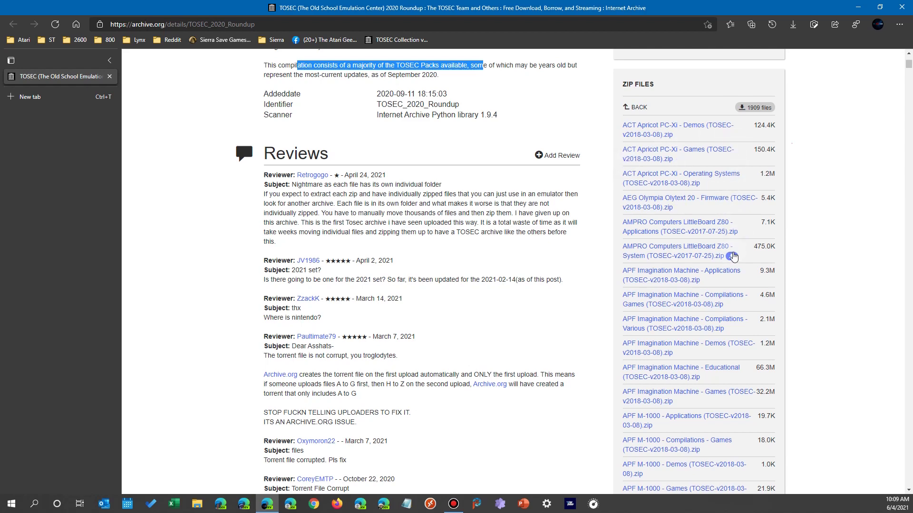
scroll(721, 273, "down", 15)
scroll(720, 270, "down", 20)
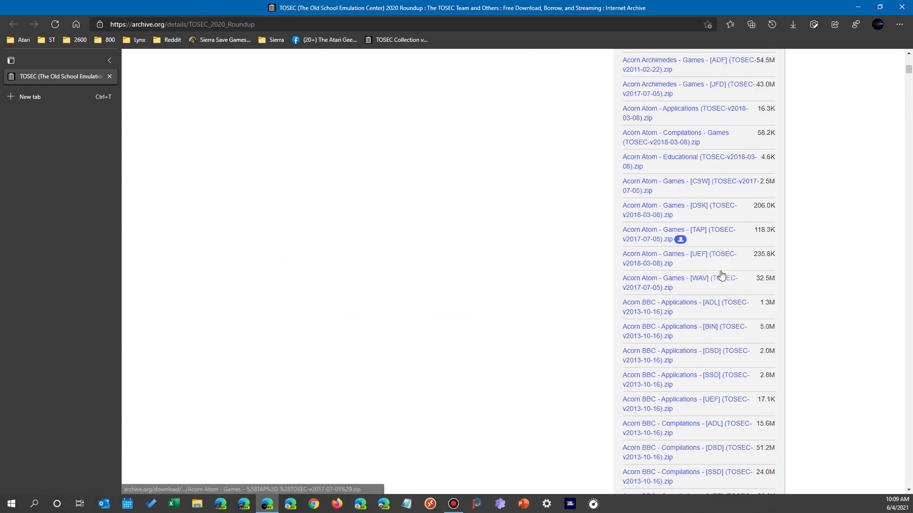
scroll(721, 275, "down", 20)
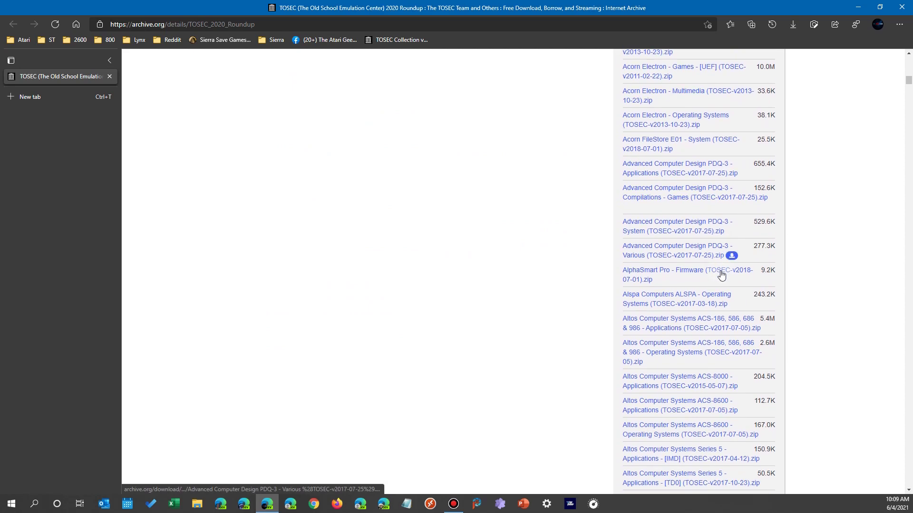
scroll(679, 274, "down", 15)
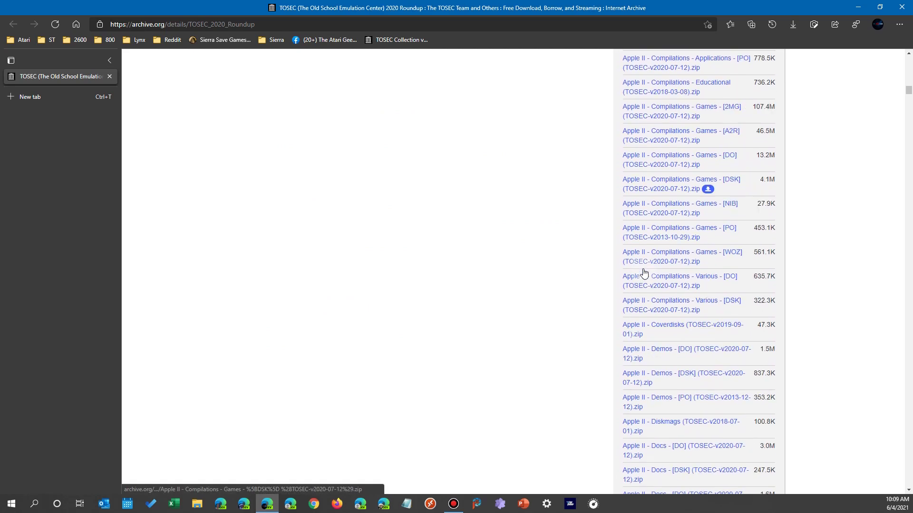
scroll(643, 273, "down", 7)
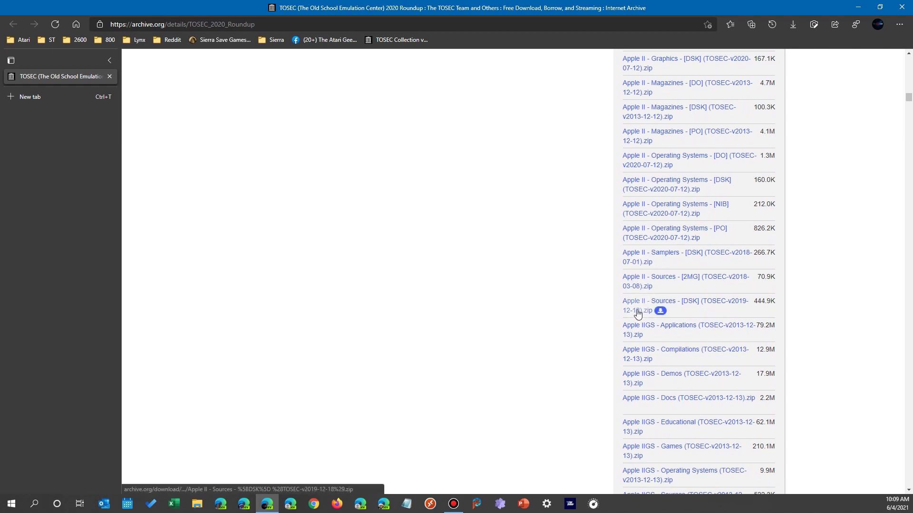
scroll(634, 314, "down", 7)
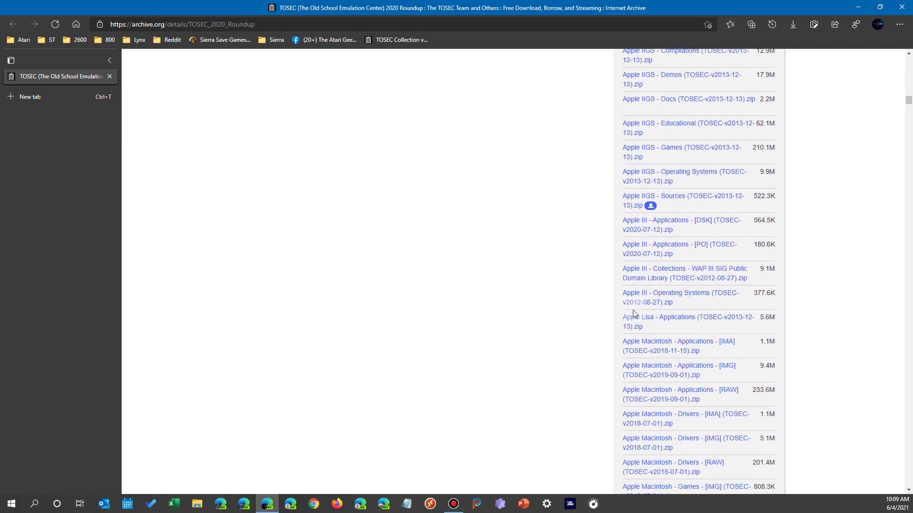
scroll(619, 310, "down", 12)
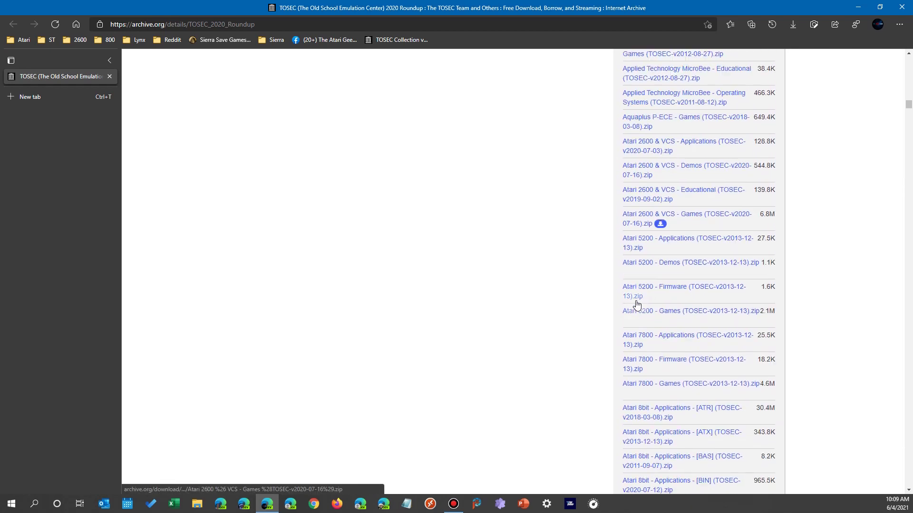
scroll(635, 209, "up", 4)
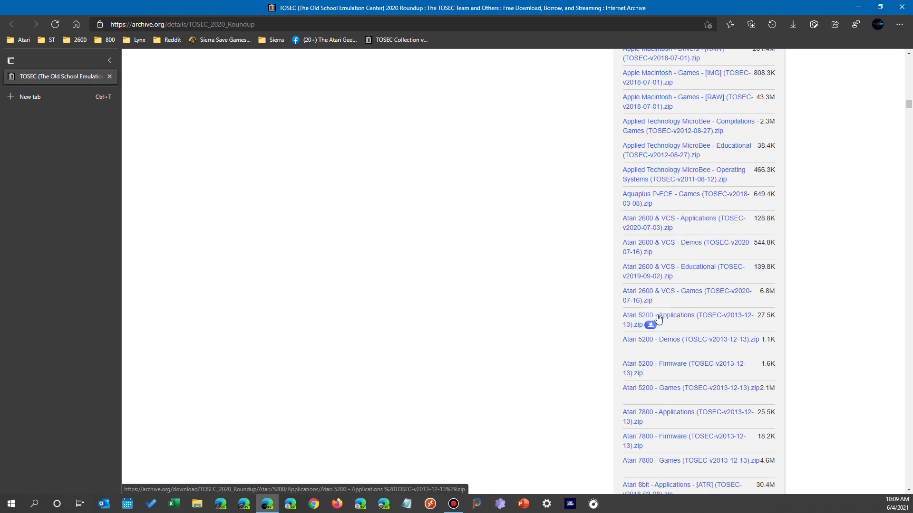
Find Atari ST - Applications - [STX] (TOSEC-v2018-10-19).zip, mark its name, and start downloading it
scroll(674, 330, "down", 4)
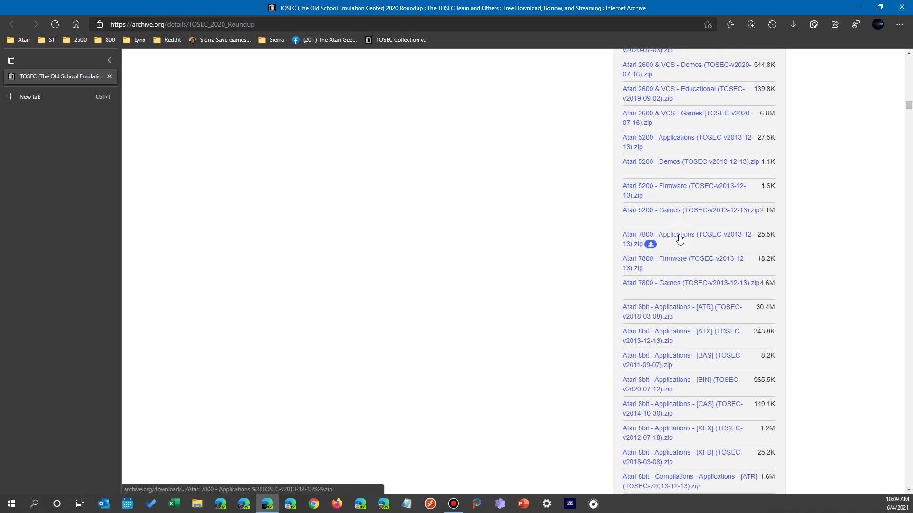
scroll(654, 318, "down", 4)
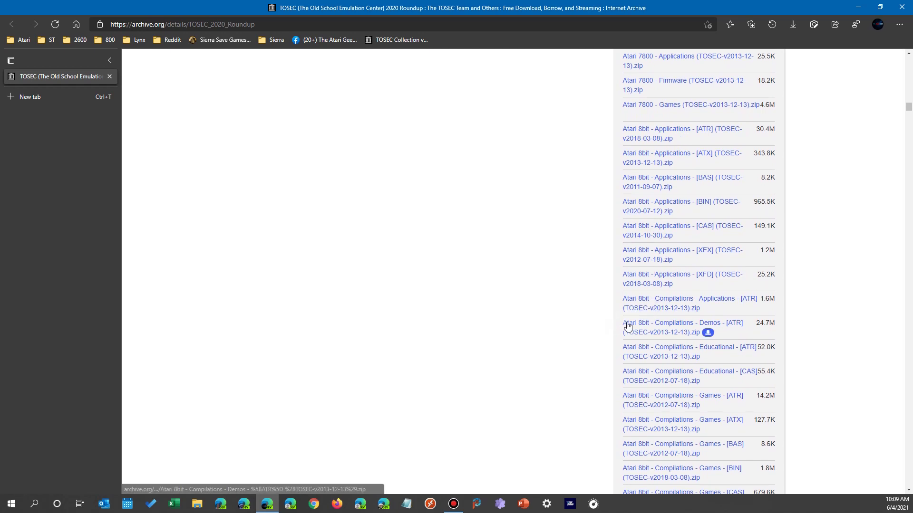
scroll(625, 326, "down", 8)
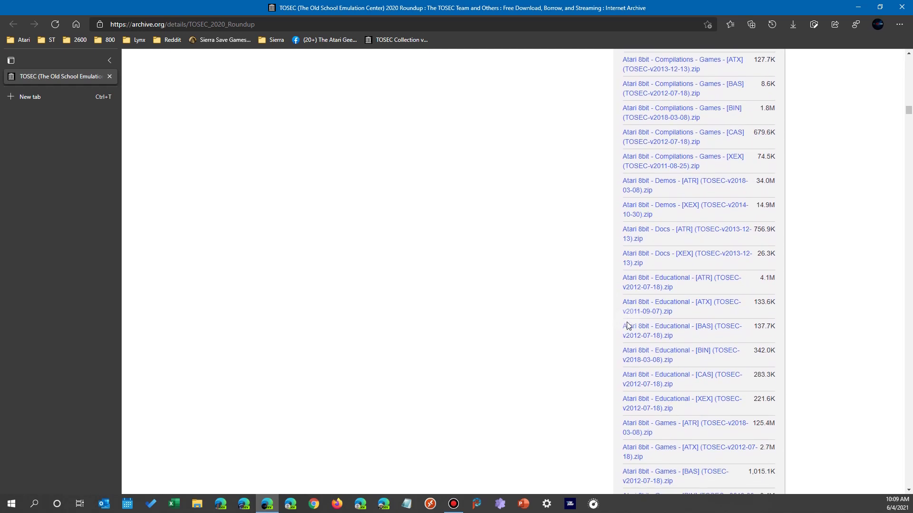
scroll(626, 326, "down", 4)
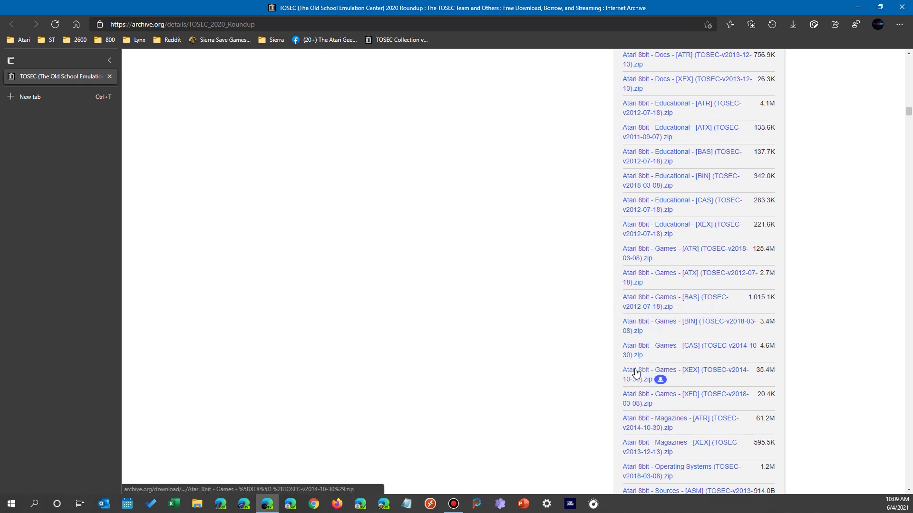
scroll(636, 374, "down", 4)
scroll(636, 373, "down", 8)
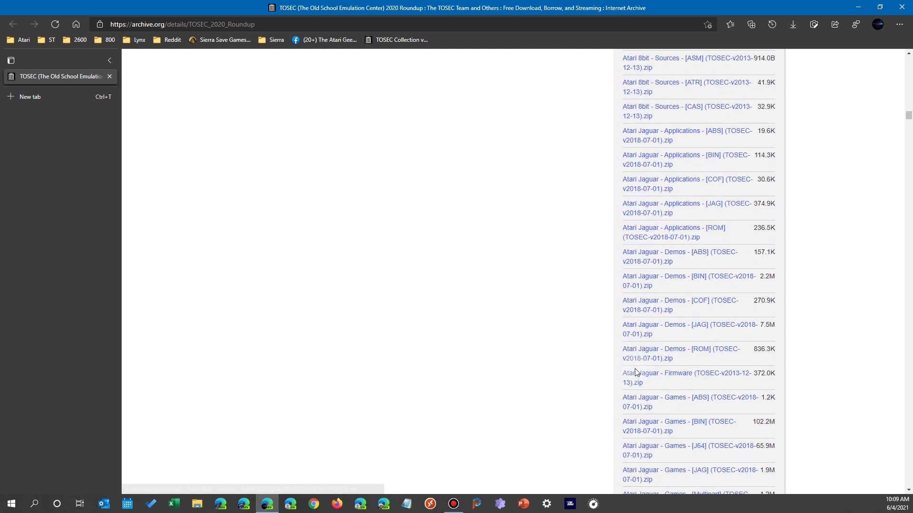
scroll(636, 373, "down", 4)
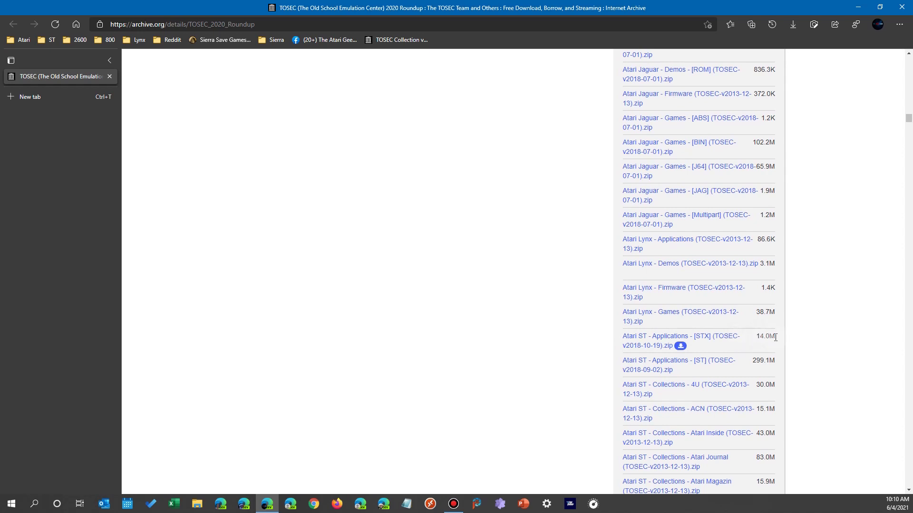
left_click_drag(775, 337, 756, 340)
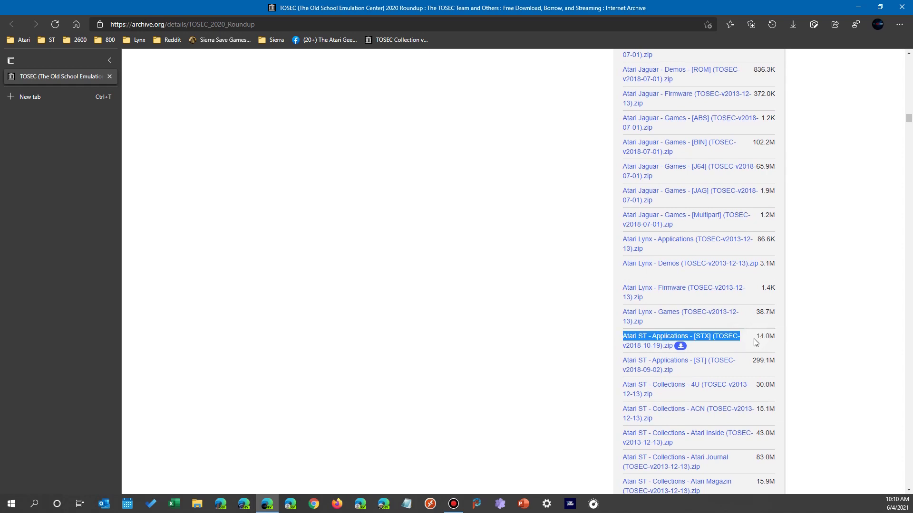
left_click(680, 348)
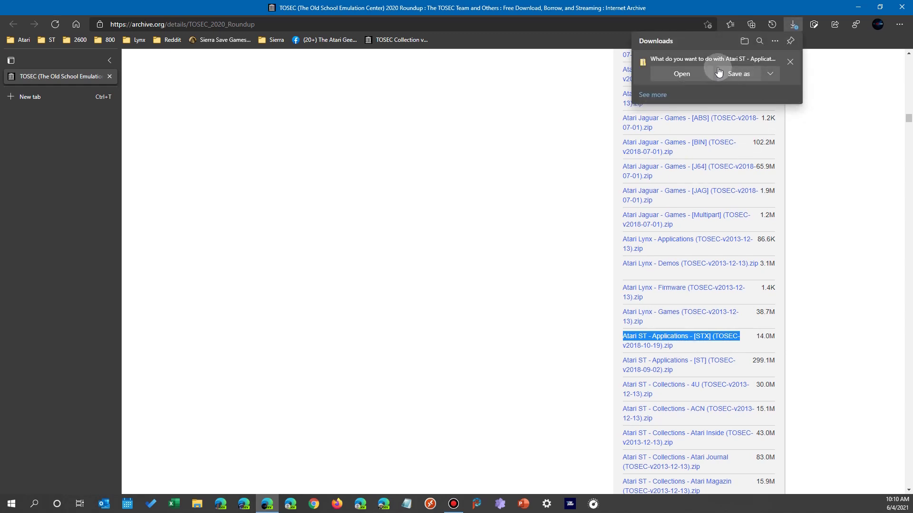
Save the [STX] applications zip with Save as, switching the location to the Atari ST folder
left_click(749, 75)
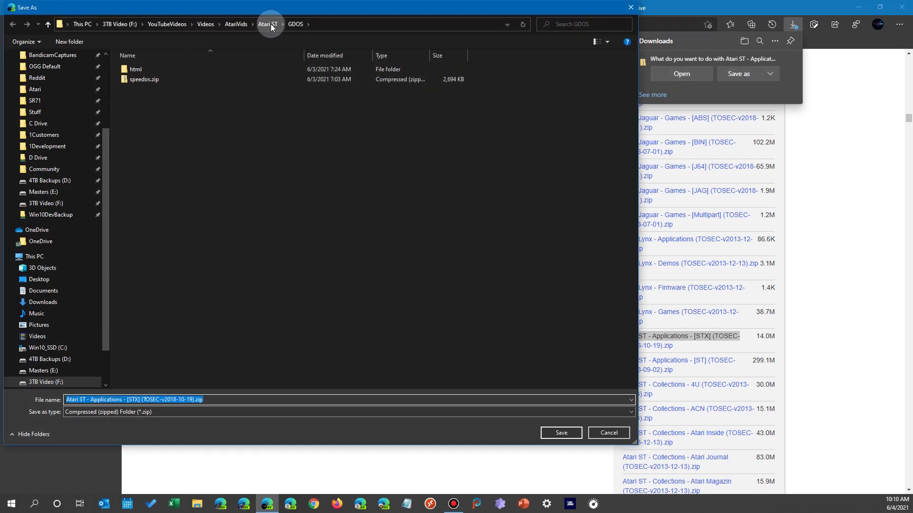
left_click(270, 24)
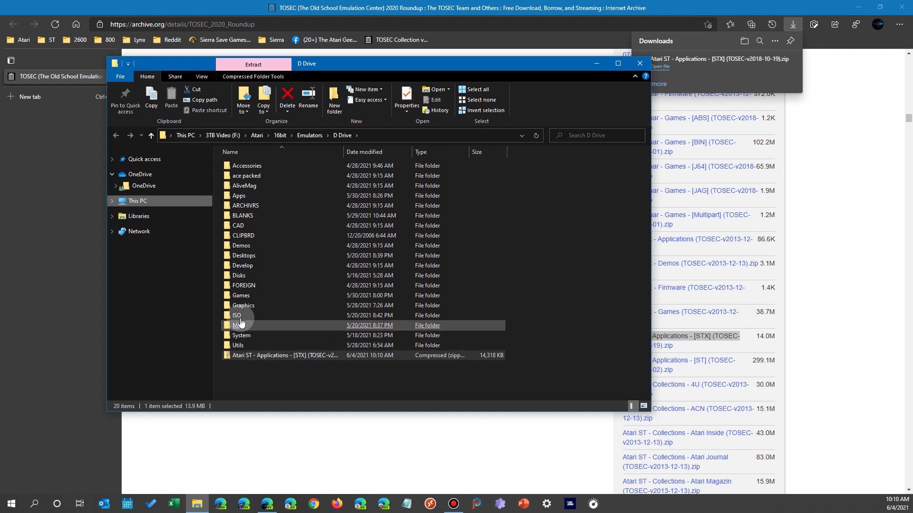
Open the STX zip, widen the Name column, select Pc Globe v3.0 Disk 1 of 3, then close it
double_click(261, 355)
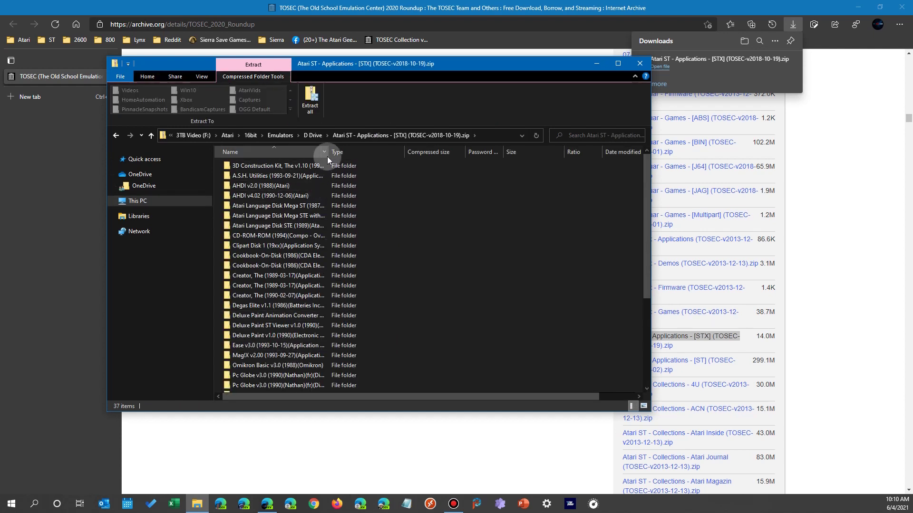
left_click_drag(330, 153, 450, 155)
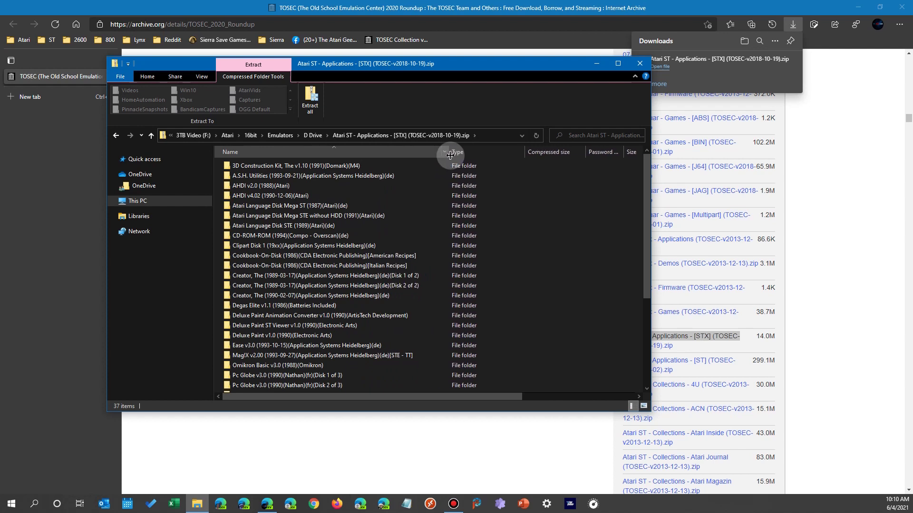
scroll(265, 233, "down", 5)
left_click(267, 239)
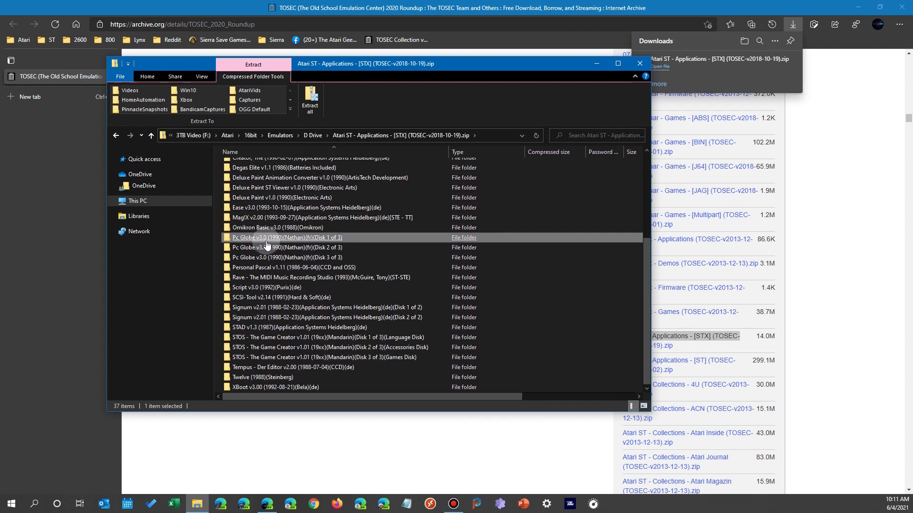
left_click(639, 63)
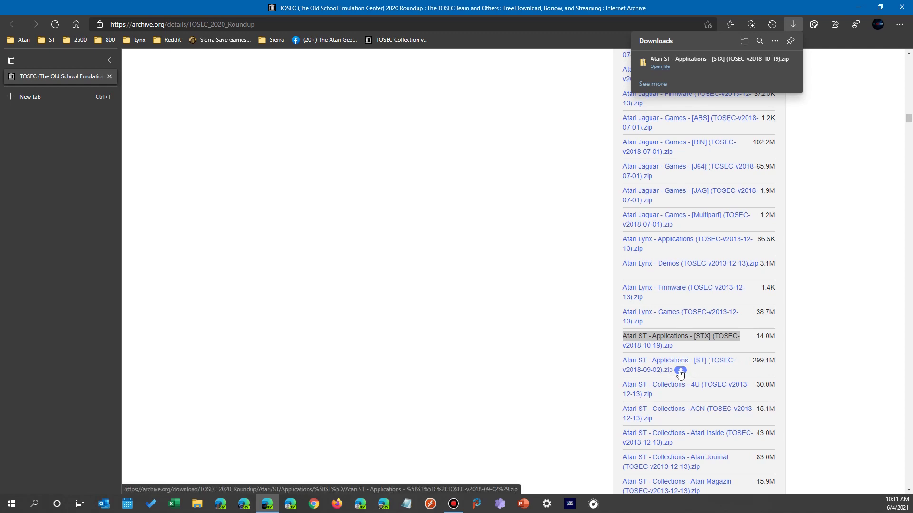
Save the Atari ST - Applications - [ST] (TOSEC-v2018-09-02) zip into D Drive using Save as
left_click(679, 371)
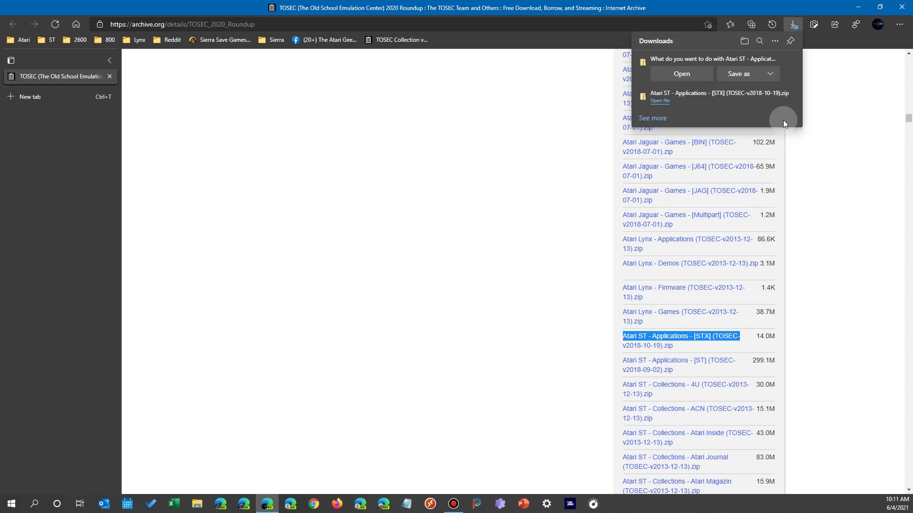
mouse_move(753, 97)
left_click(745, 78)
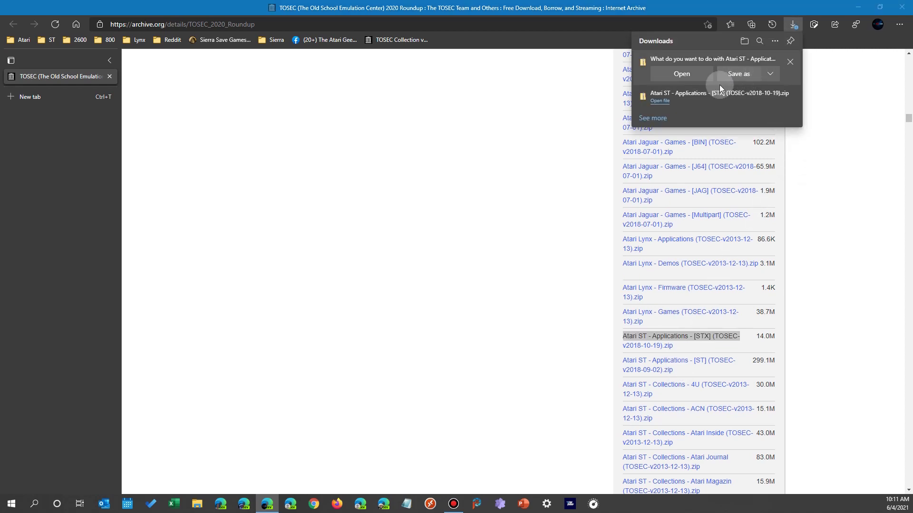
left_click(555, 432)
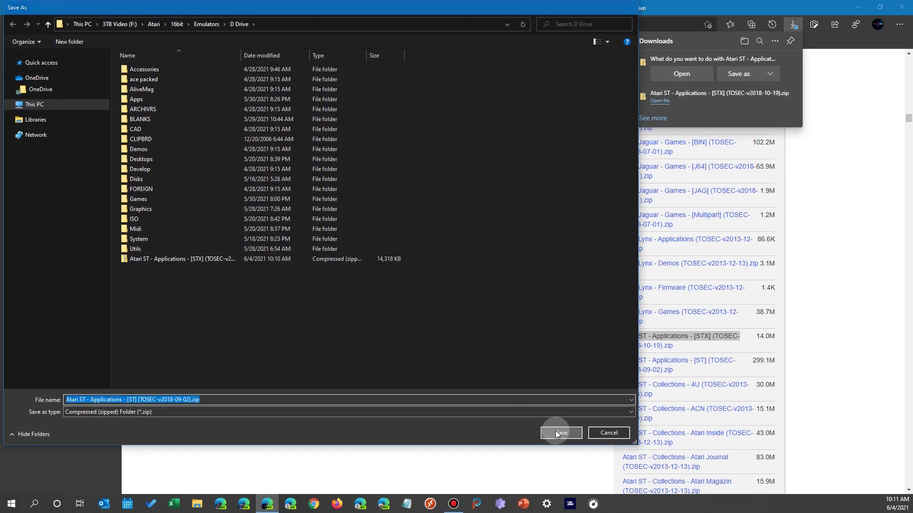
mouse_move(723, 81)
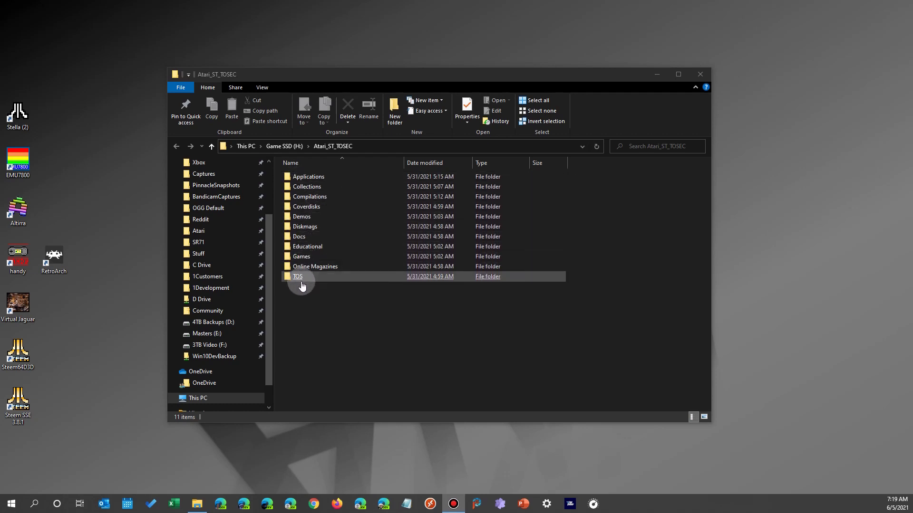
Open Applications > Atari ST - Applications - ST and look inside the 1st Mail v2.18 zip
double_click(305, 179)
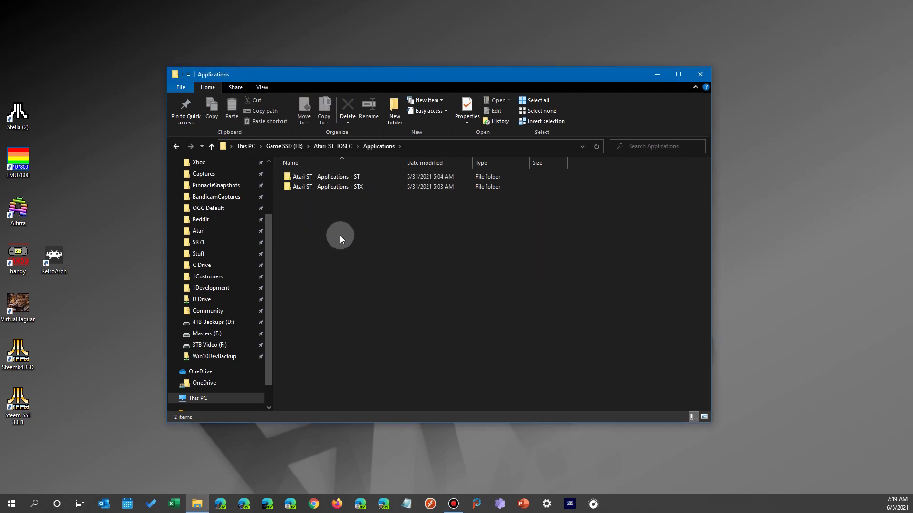
double_click(317, 178)
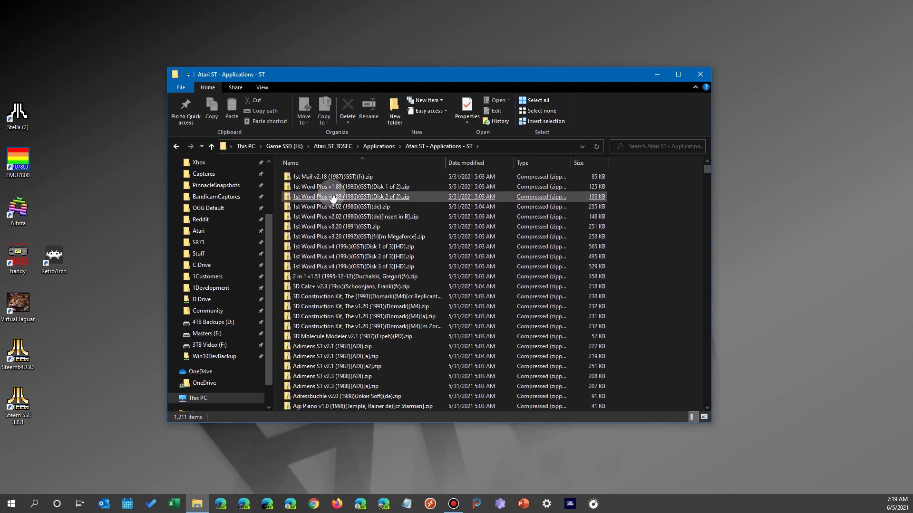
left_click(332, 182)
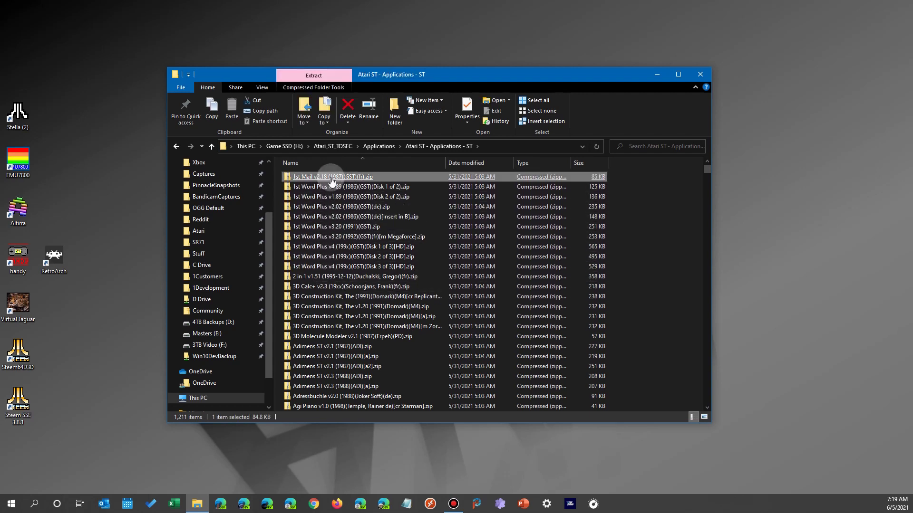
double_click(331, 182)
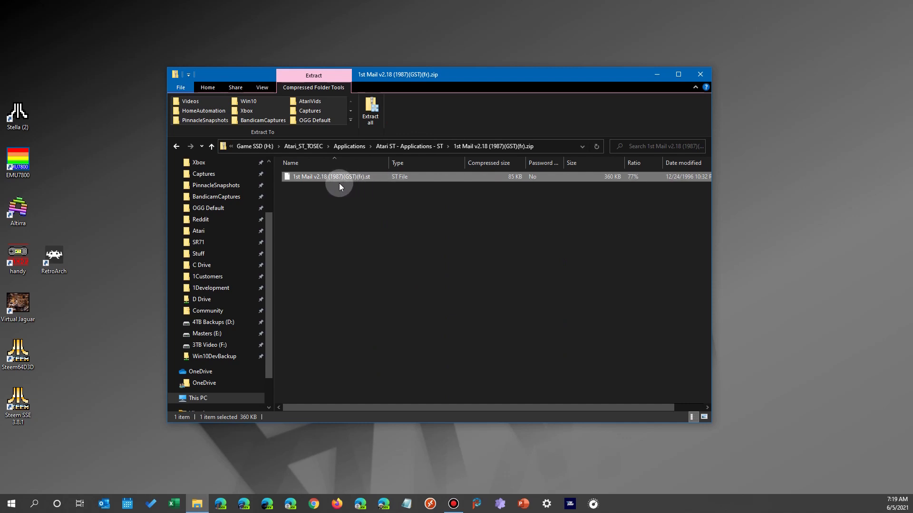
left_click(389, 147)
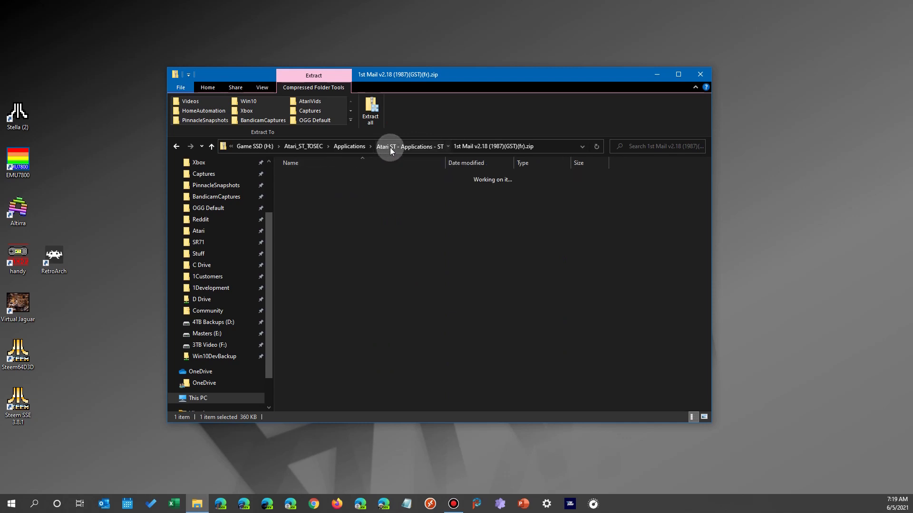
Check the 1st Word Plus zips, viewing the .st file in 1st Word Plus v4 Disk 1 of 3
left_click(347, 226)
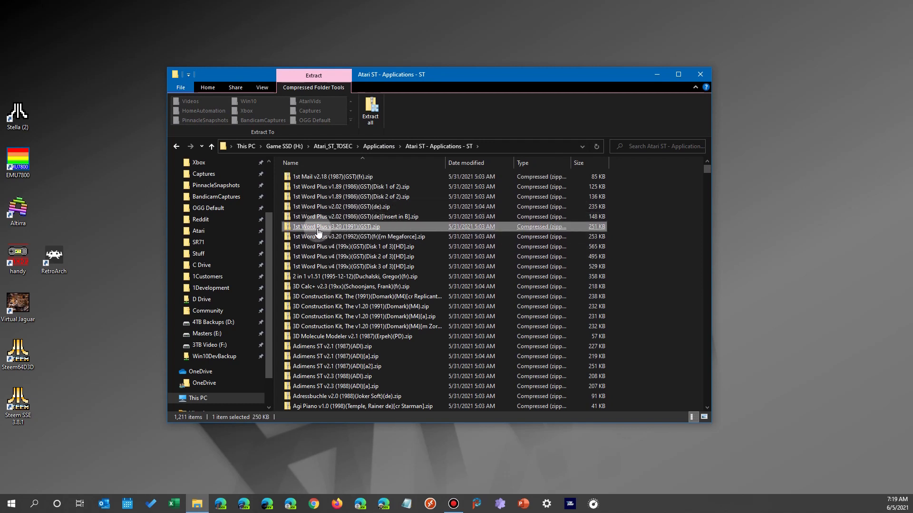
left_click(379, 238)
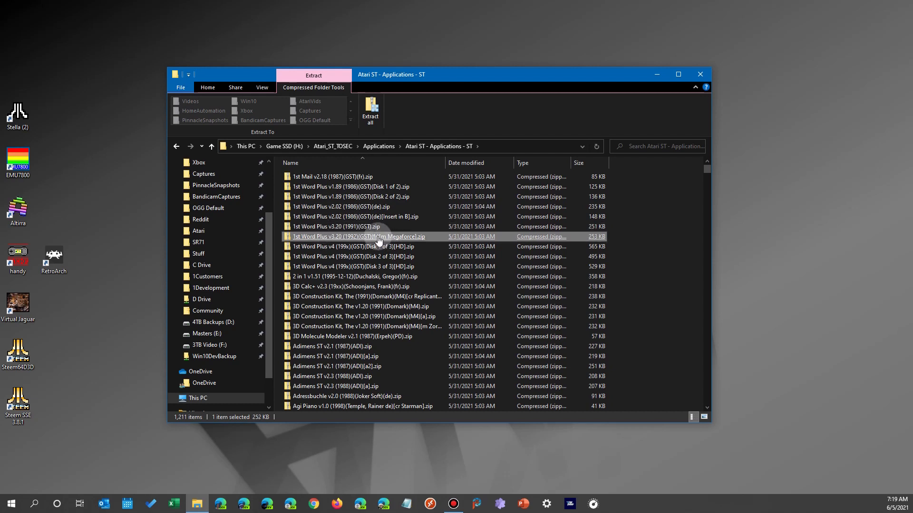
left_click(353, 247)
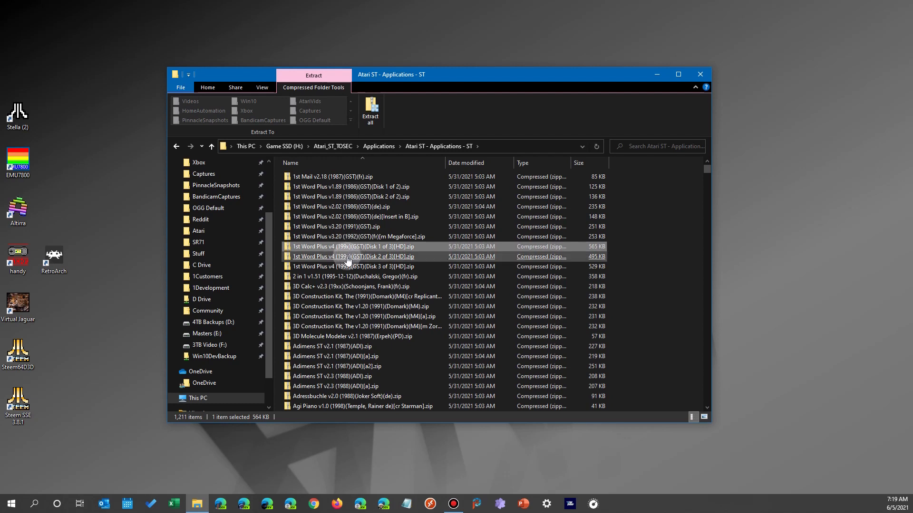
left_click(351, 257)
double_click(350, 246)
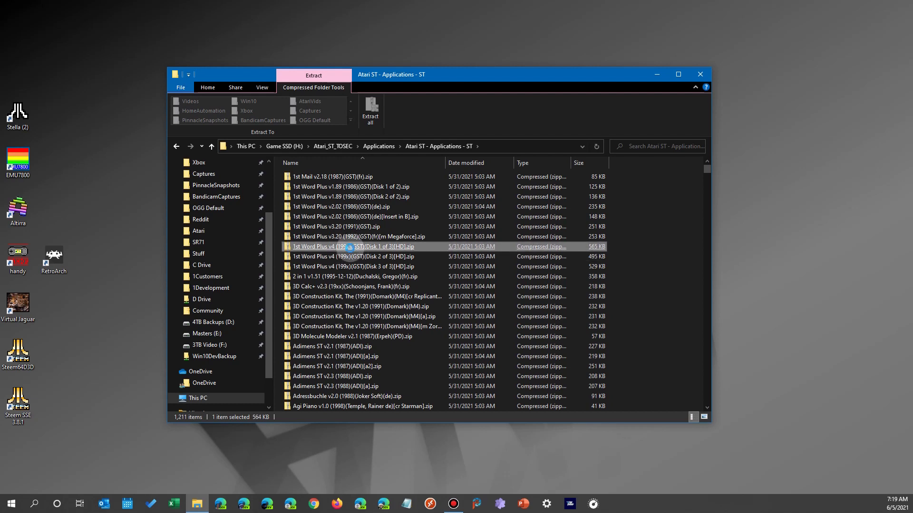
left_click_drag(388, 162, 434, 163)
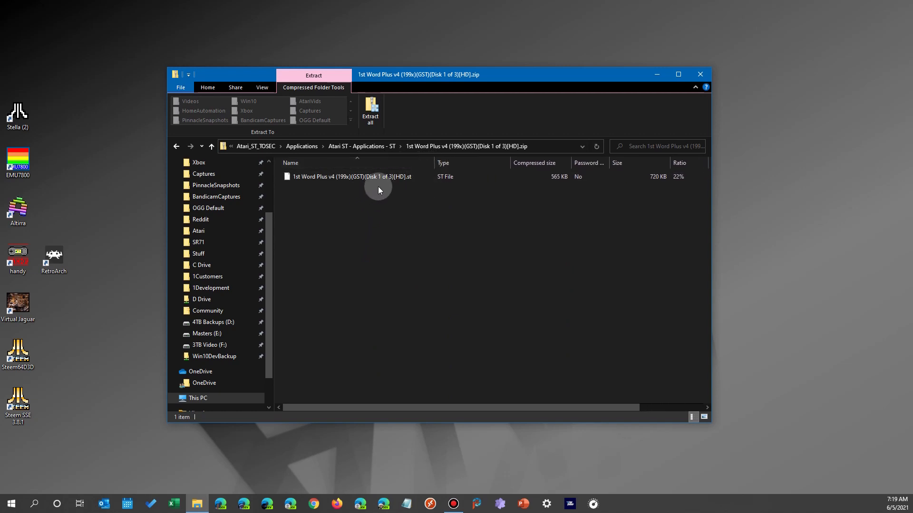
left_click(378, 149)
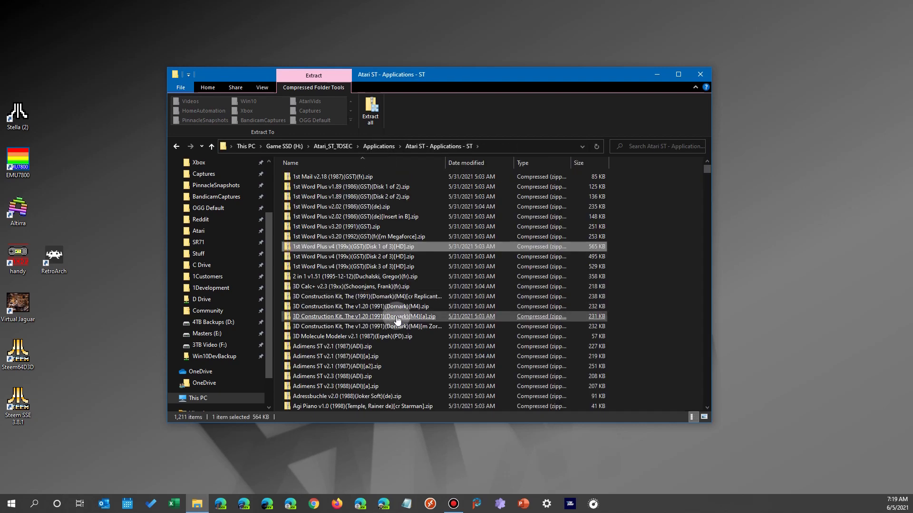
Inspect the 3D Calc+ v2.3 zip, then open Adimens ST v2.3 (1988)(ADI).zip
left_click(348, 297)
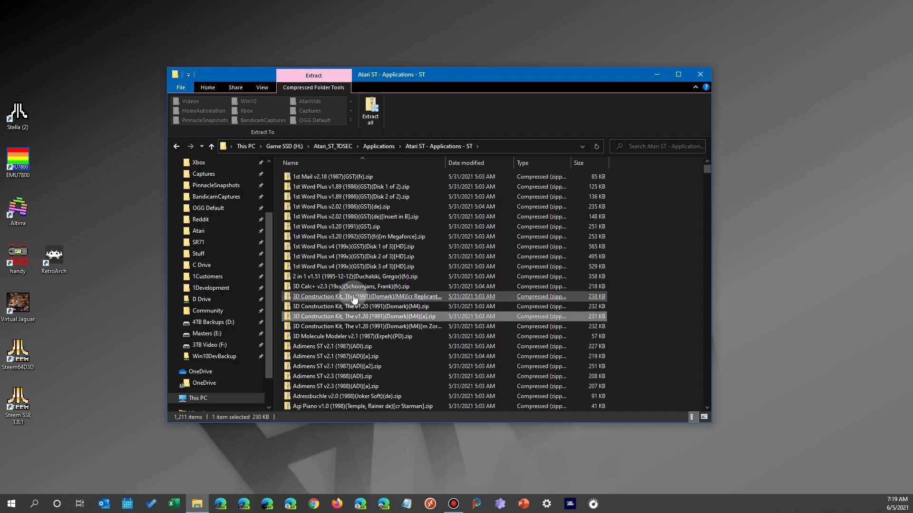
left_click(325, 288)
double_click(324, 288)
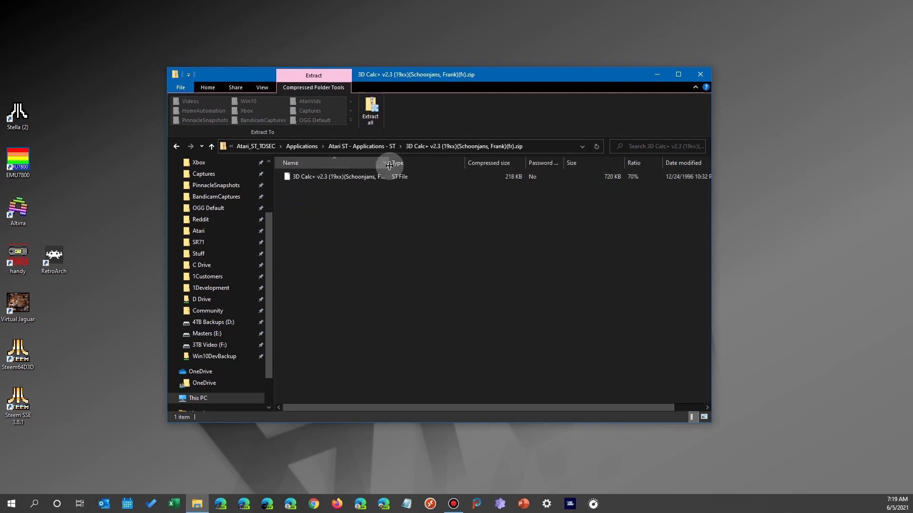
left_click_drag(389, 165, 443, 165)
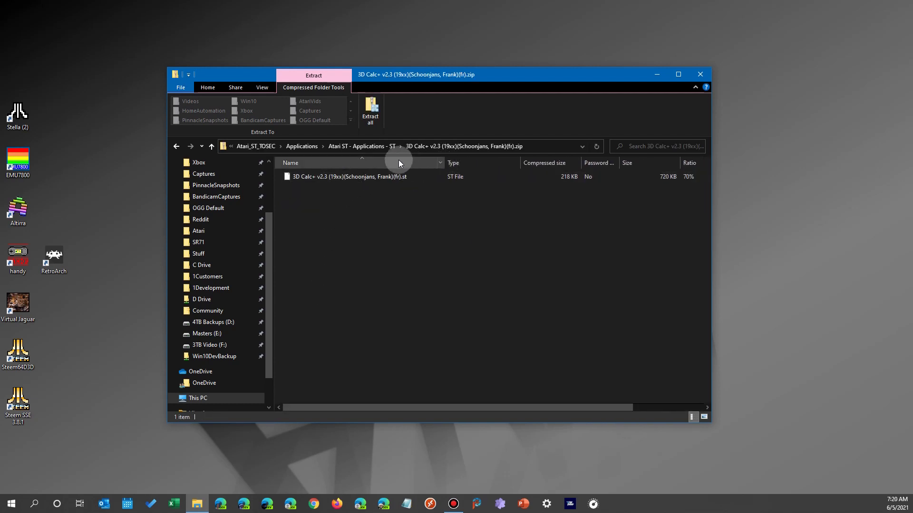
left_click(367, 147)
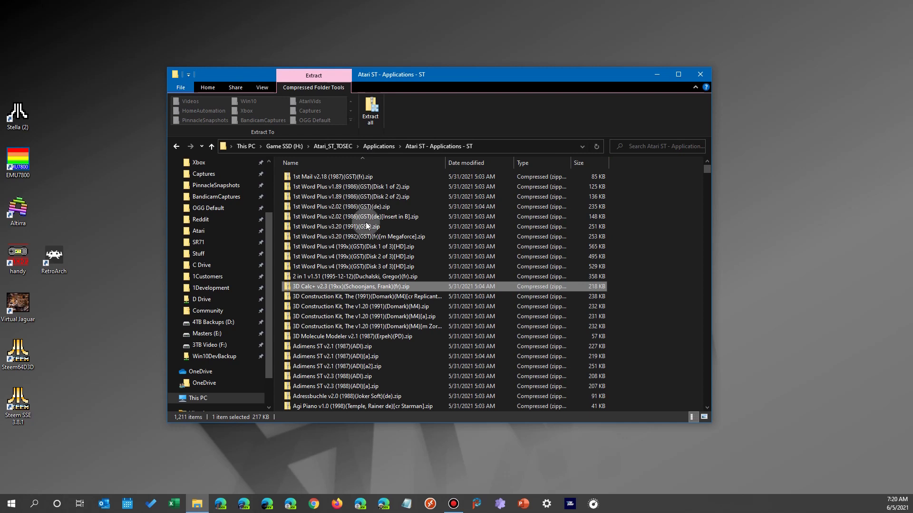
double_click(342, 376)
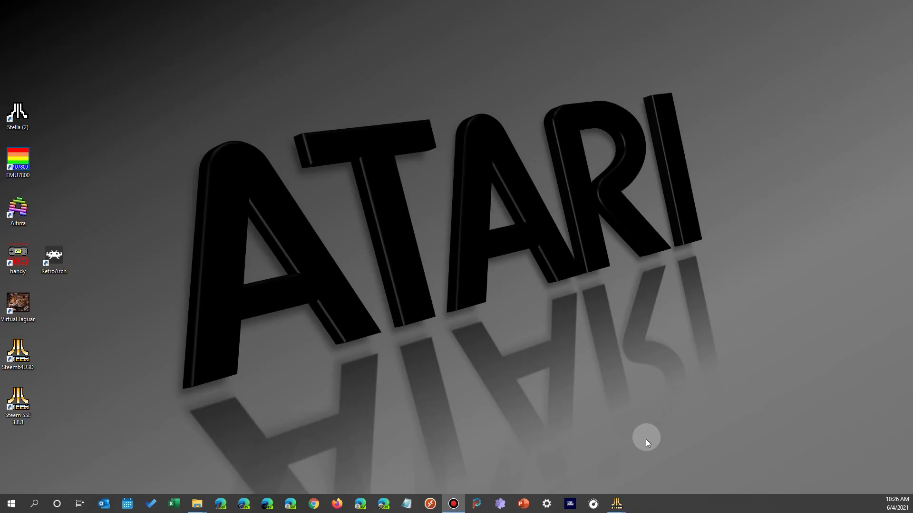
Bring Steem SSE's Disk Manager forward and open the emulator's Options settings
mouse_move(616, 511)
left_click(597, 470)
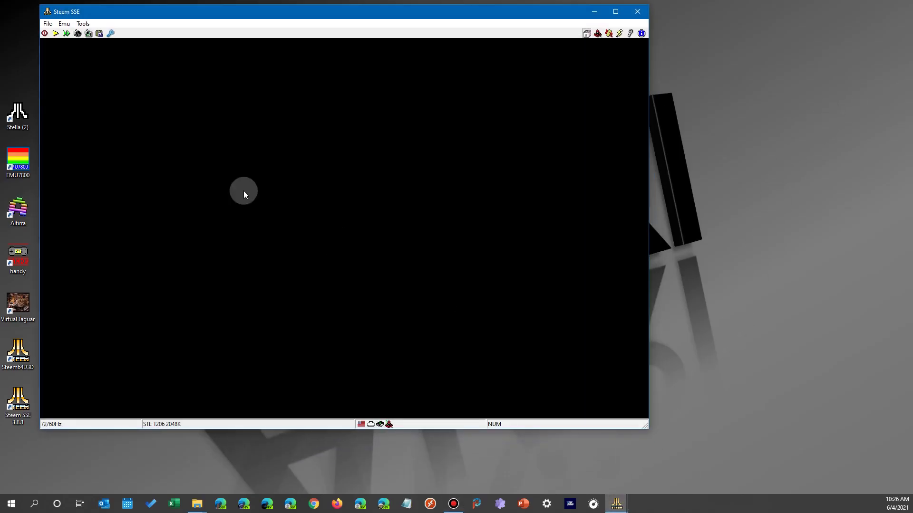
left_click(617, 504)
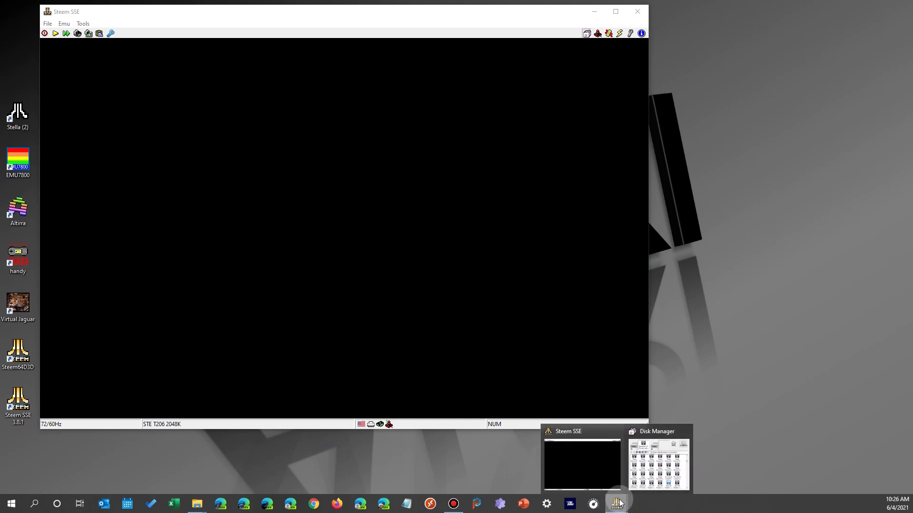
left_click(664, 443)
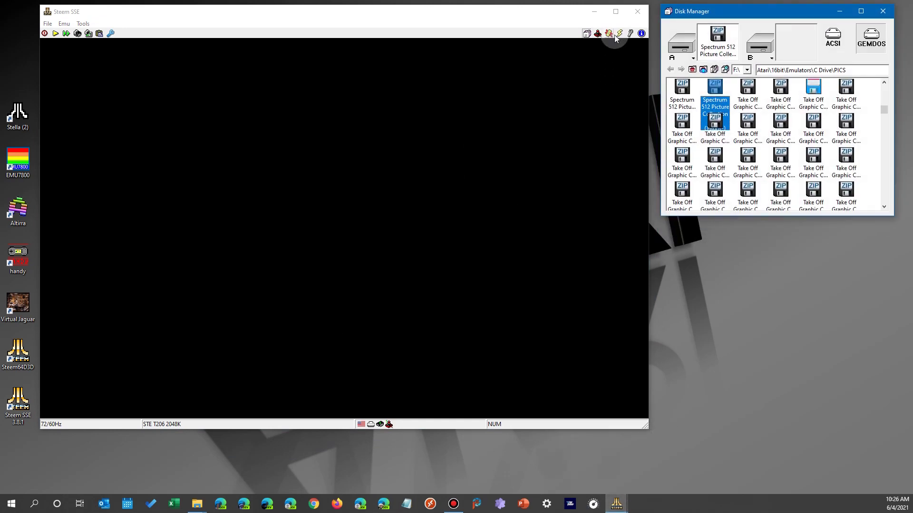
left_click(631, 34)
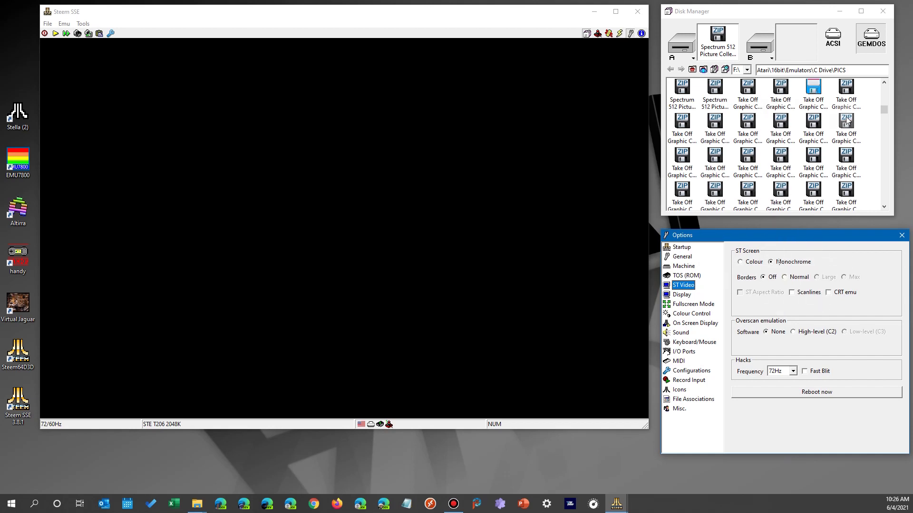
left_click_drag(884, 113, 884, 86)
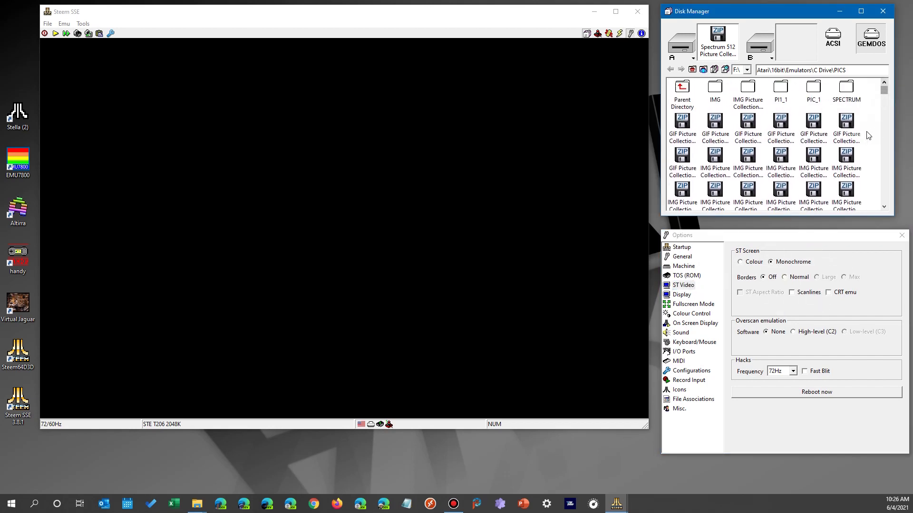
In Disk Manager, go up from PICS through C Drive to Emulators and open D Drive
left_click(682, 125)
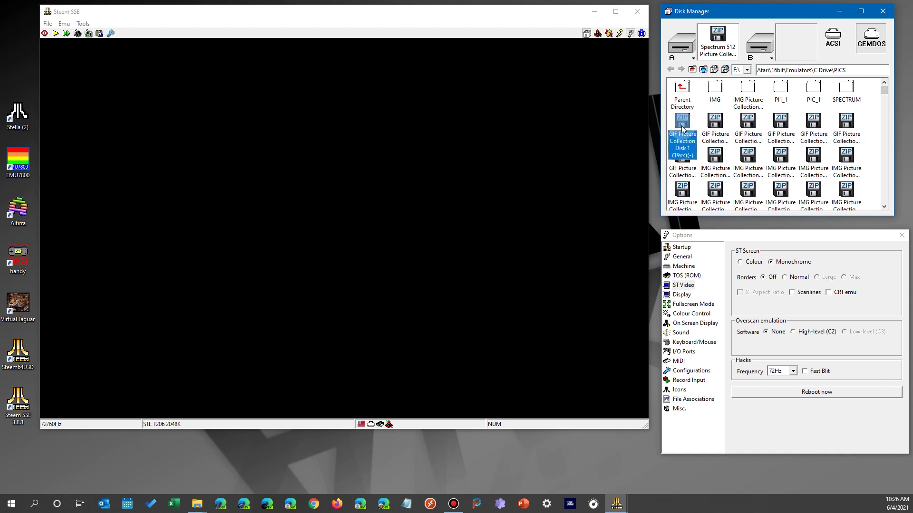
left_click(714, 124)
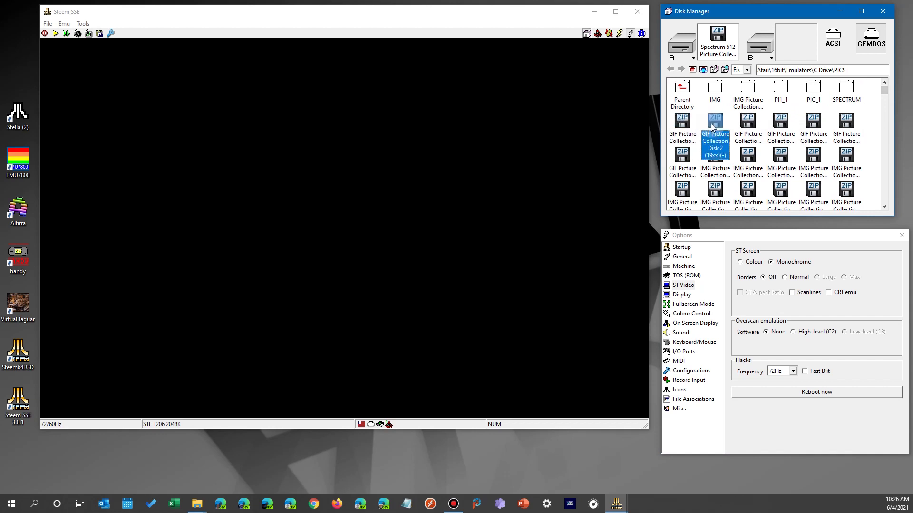
left_click(684, 91)
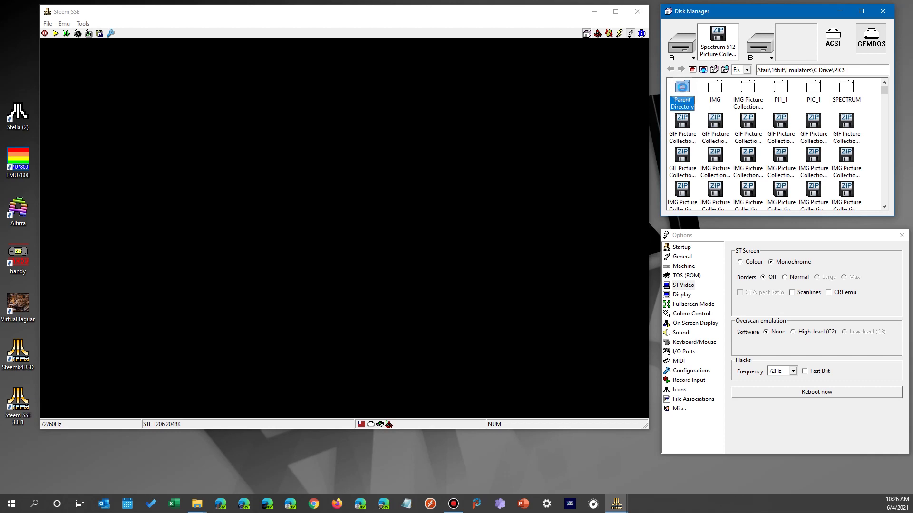
double_click(683, 91)
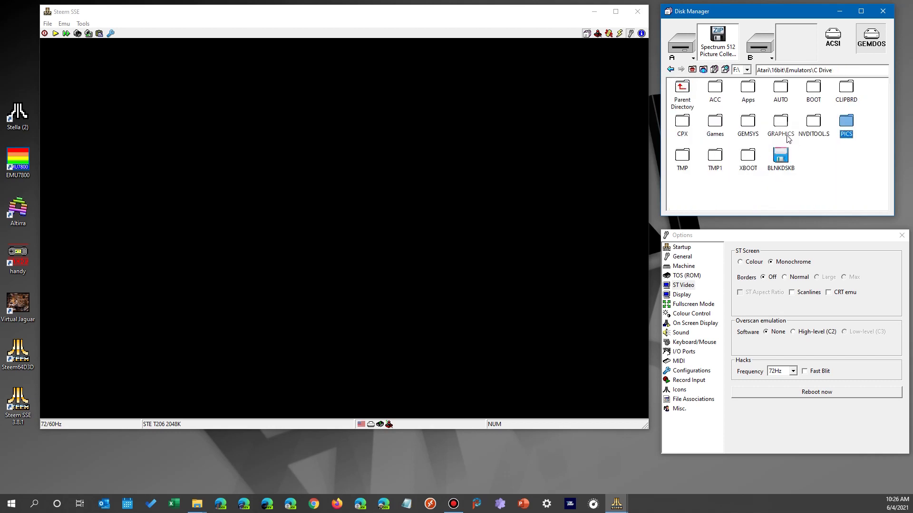
left_click(683, 90)
double_click(684, 91)
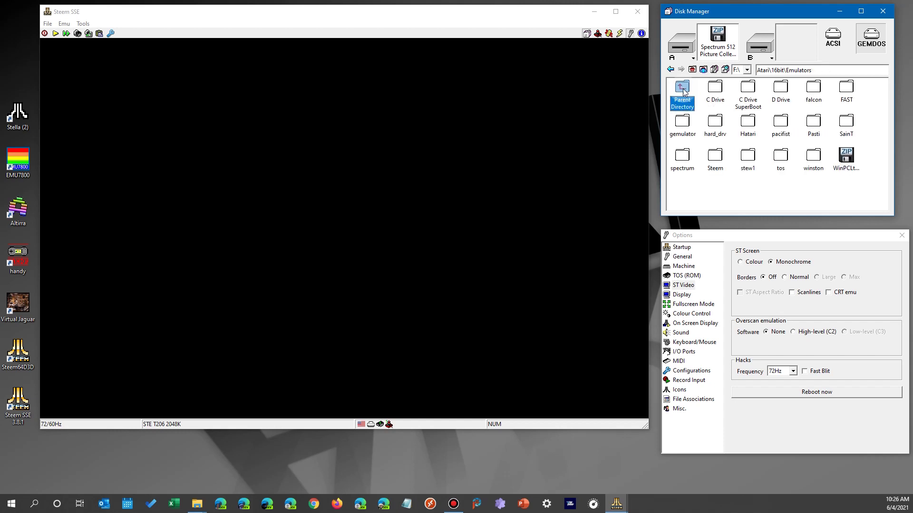
double_click(780, 88)
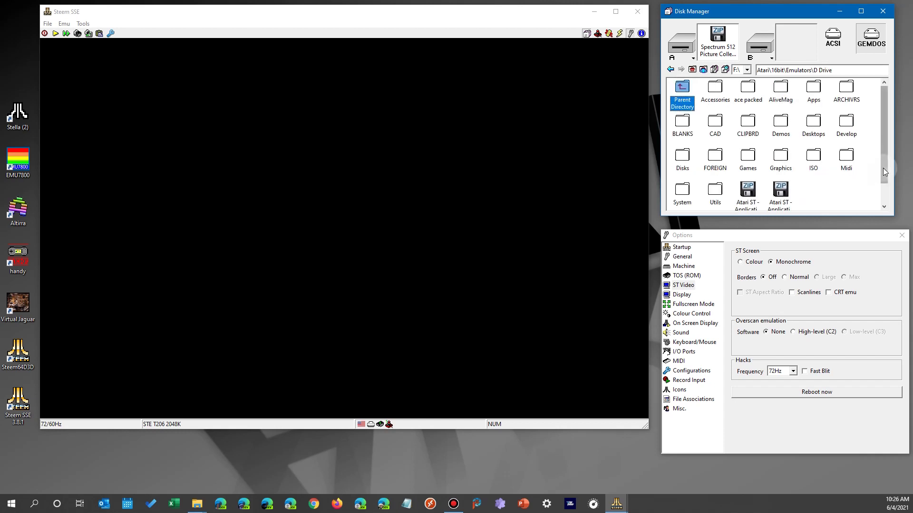
left_click_drag(883, 168, 886, 196)
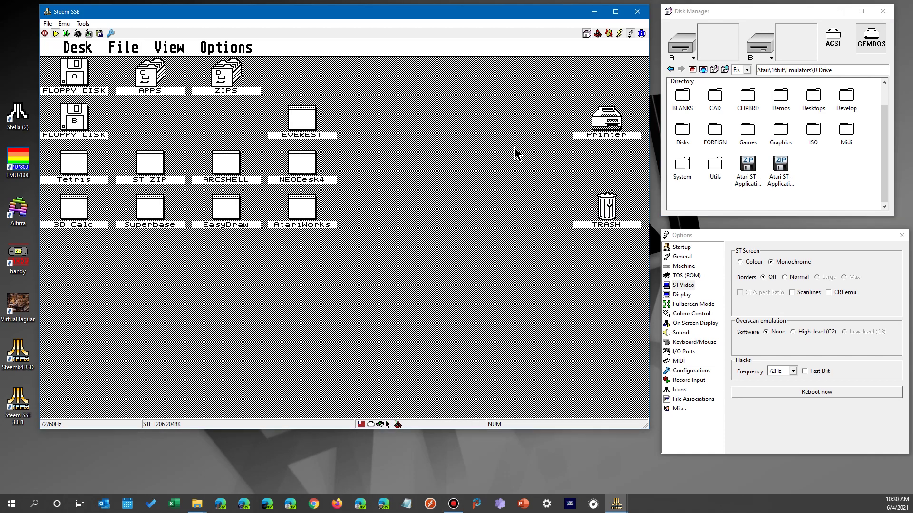
Release the mouse and load 1st Mail v2.18 (1987)(GST)(fr) from the Applications zip into drive A
key("Pause")
left_click(747, 169)
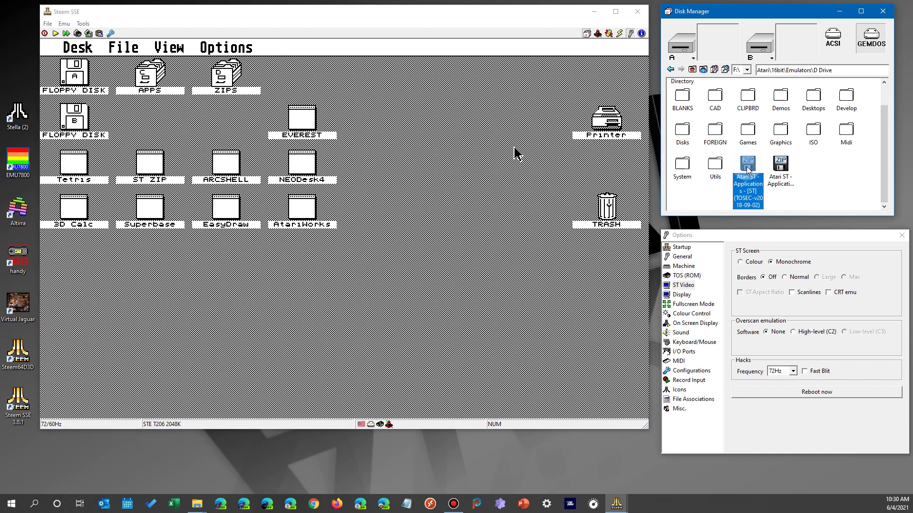
left_click_drag(747, 169, 719, 43)
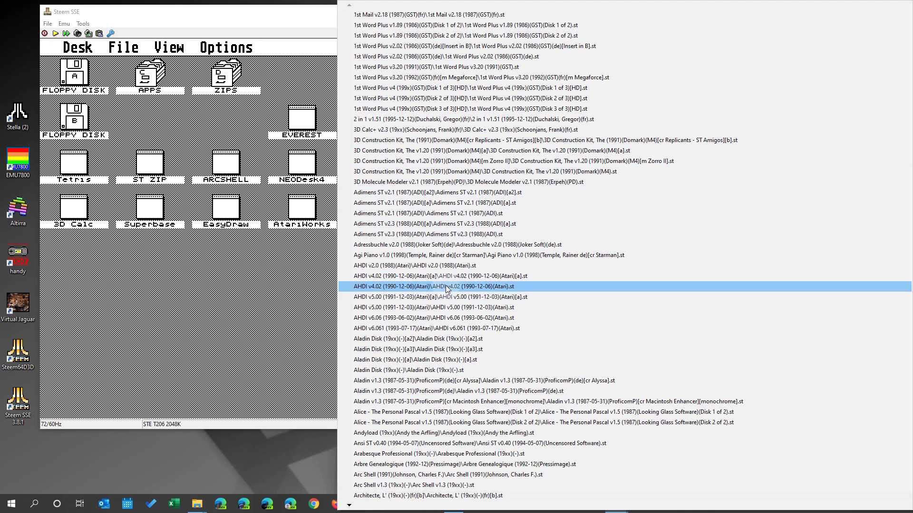
left_click(260, 274)
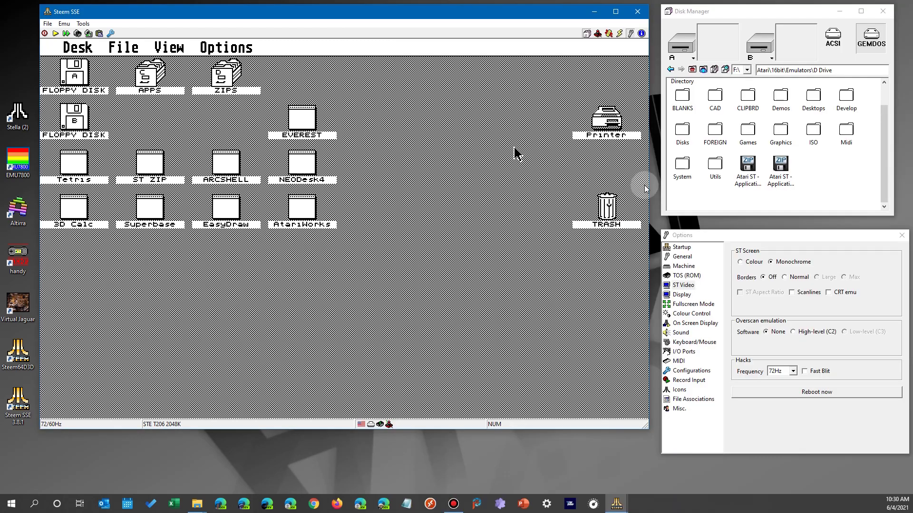
left_click_drag(748, 173, 730, 54)
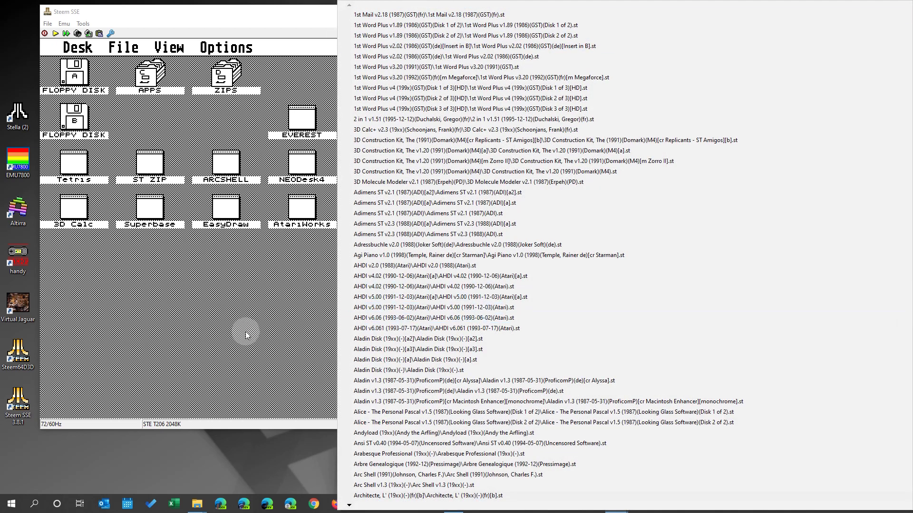
left_click(366, 15)
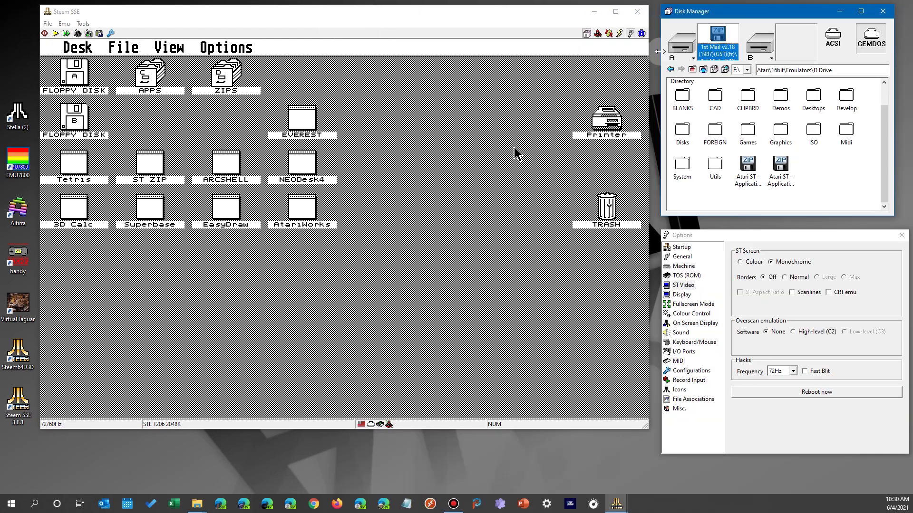
Open floppy drive A: and the ZIPS drive D:, then go into D:'s APPS folder
left_click(87, 76)
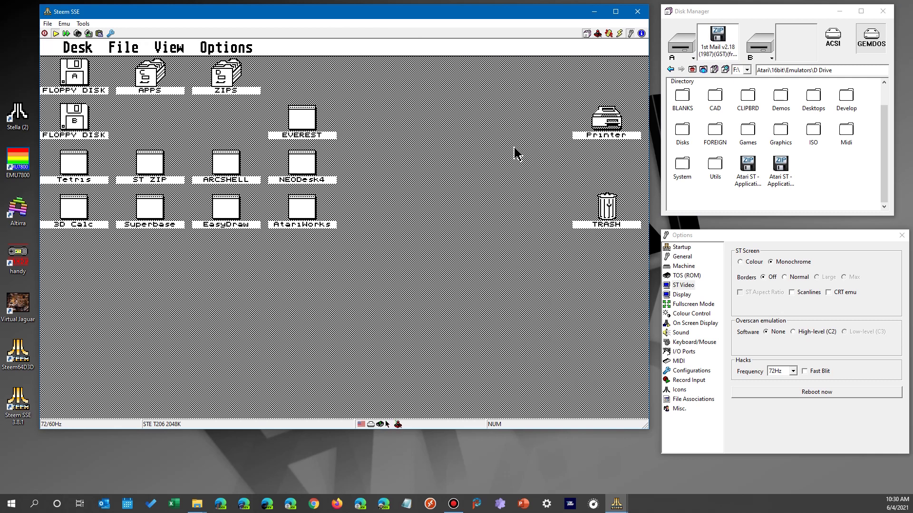
double_click(85, 77)
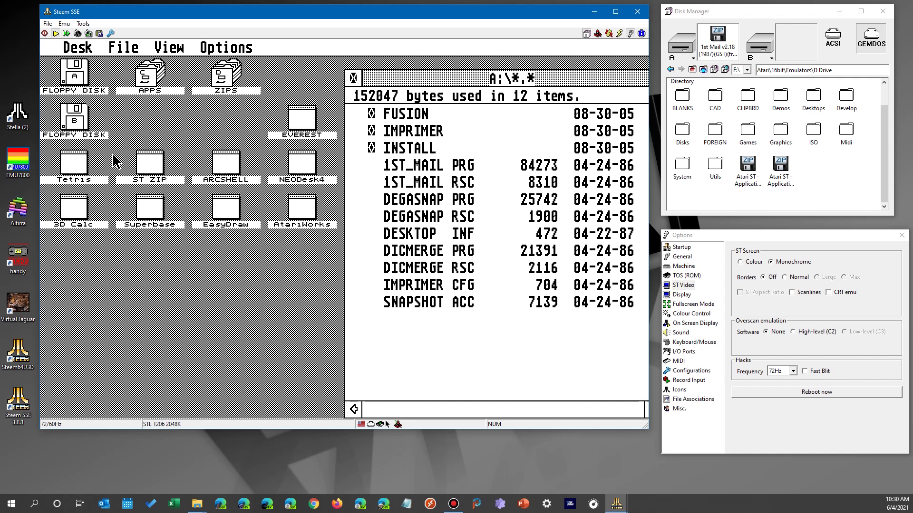
left_click(236, 79)
double_click(227, 82)
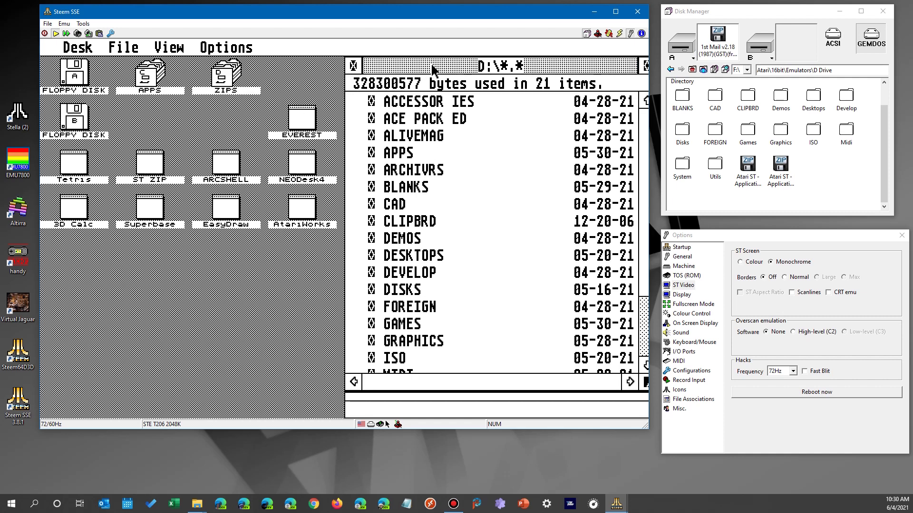
left_click_drag(433, 69, 234, 70)
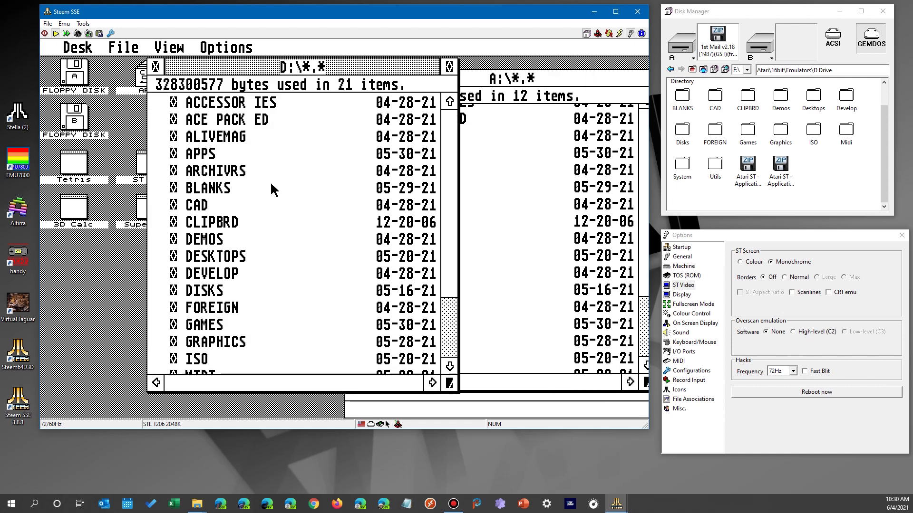
left_click(206, 155)
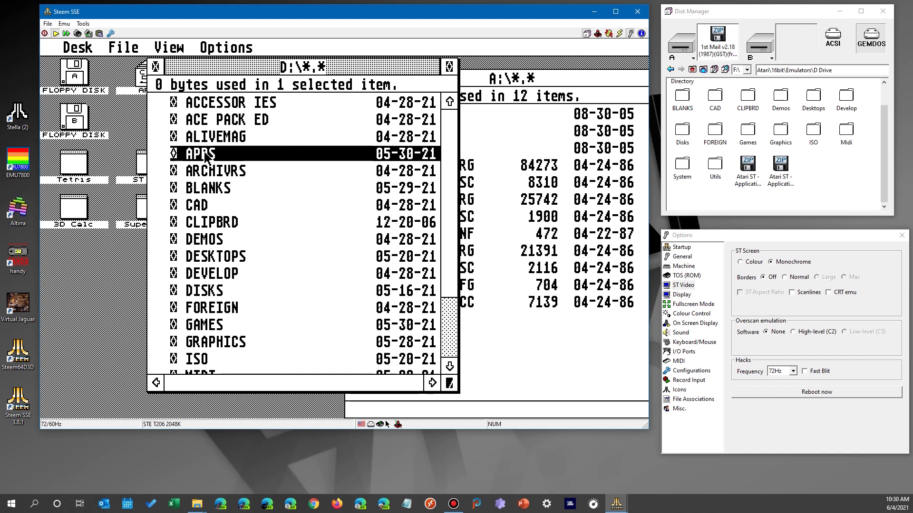
double_click(206, 155)
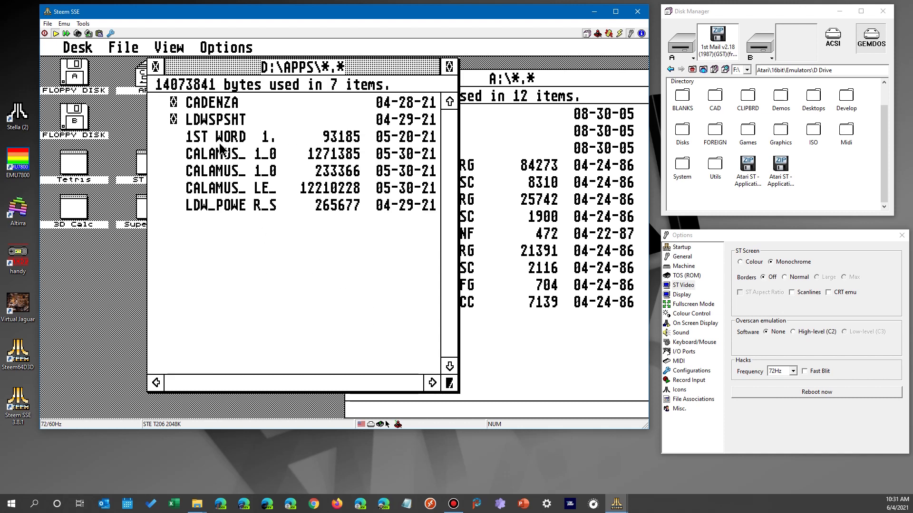
Create a new 1STMAIL folder inside APPS and open it
mouse_move(128, 50)
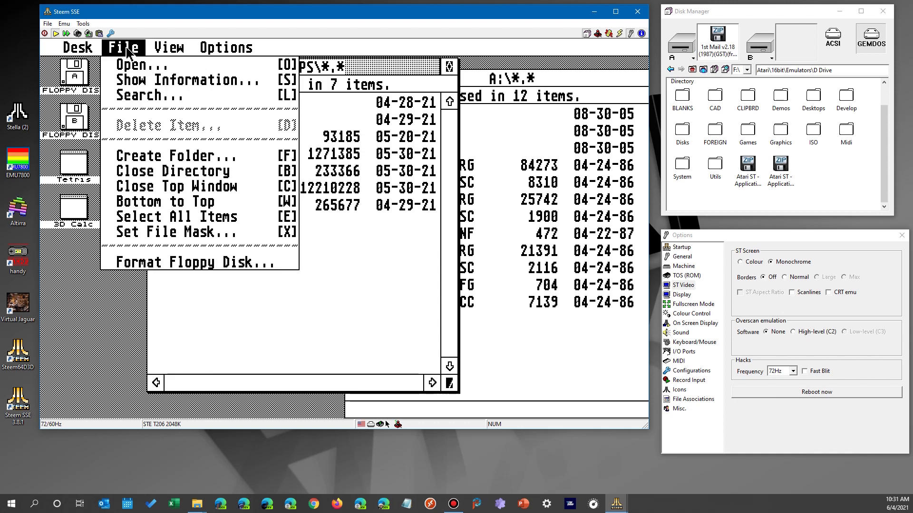
left_click(158, 156)
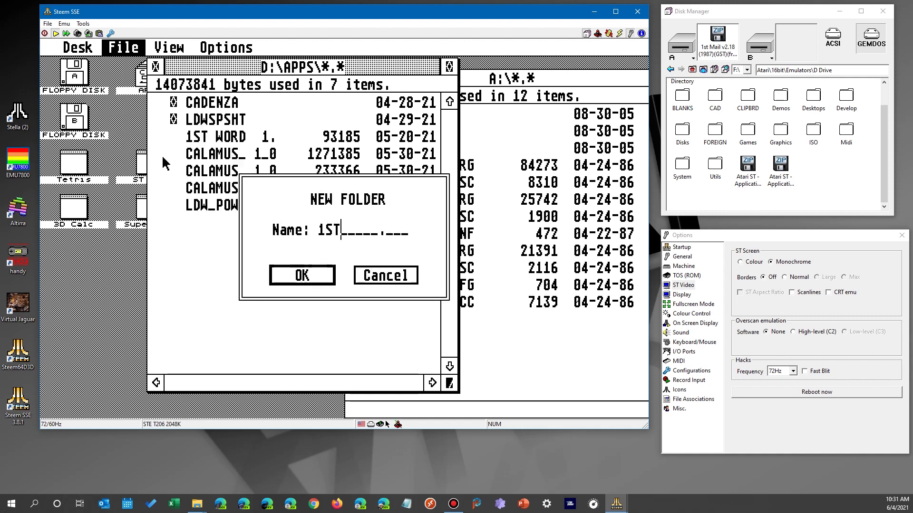
key("Return")
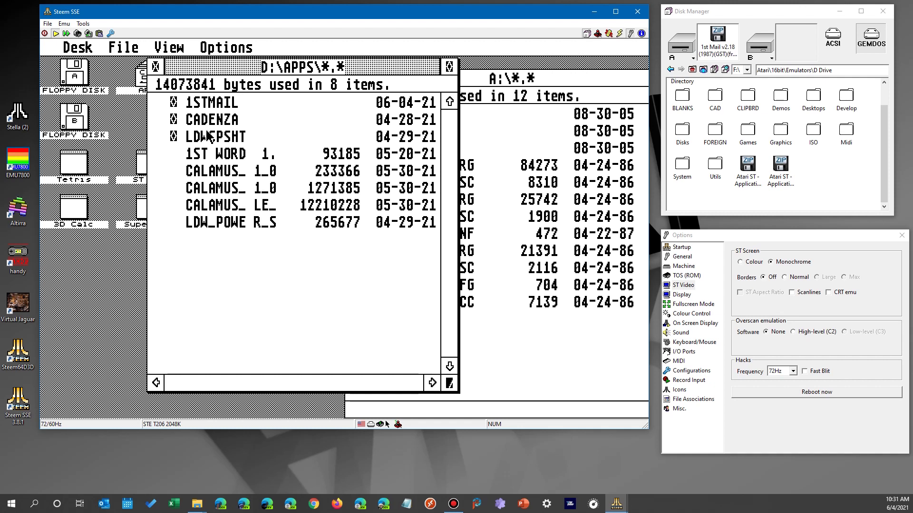
left_click(198, 108)
double_click(198, 105)
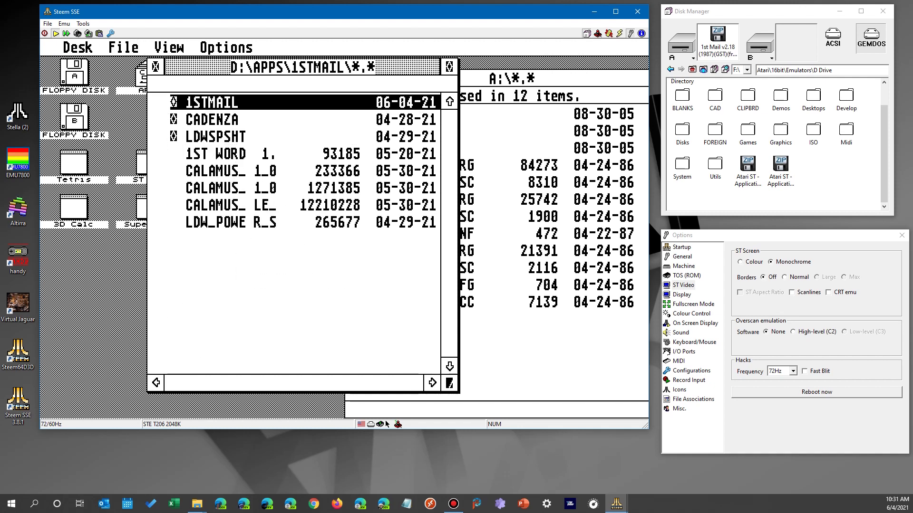
Select all 12 items on A:, copy them into D:\APPS\1STMAIL, and close the A:\ window
left_click(517, 344)
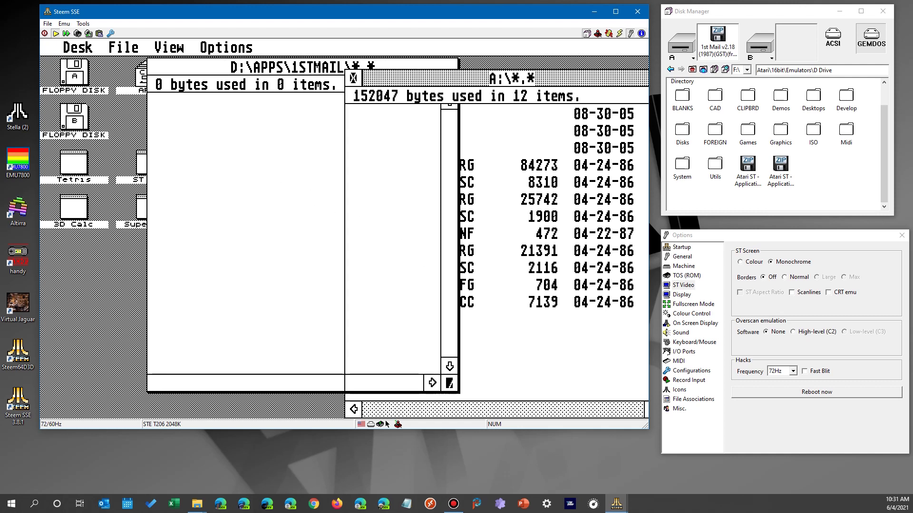
mouse_move(112, 44)
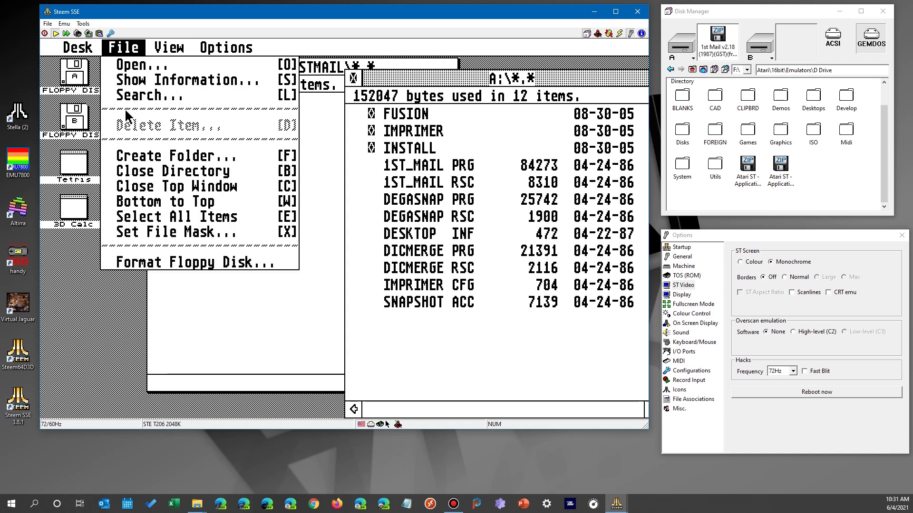
left_click(159, 218)
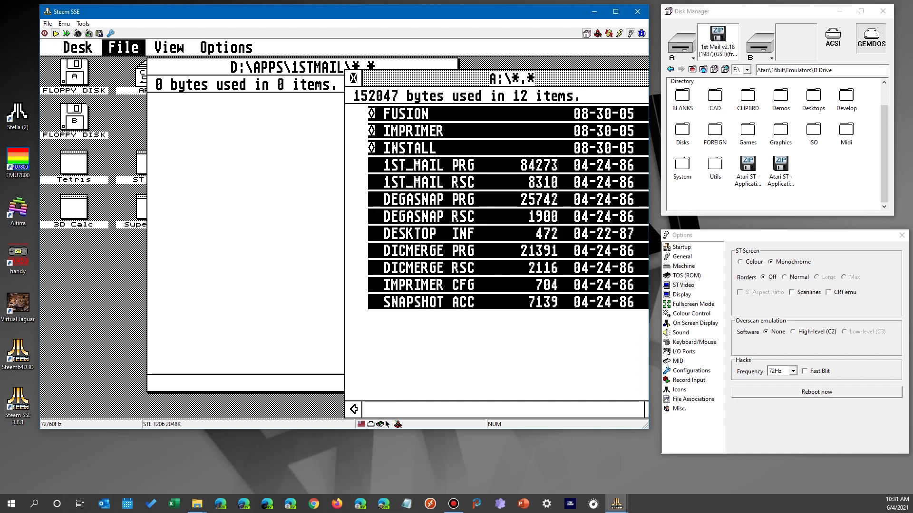
left_click_drag(392, 148, 199, 159)
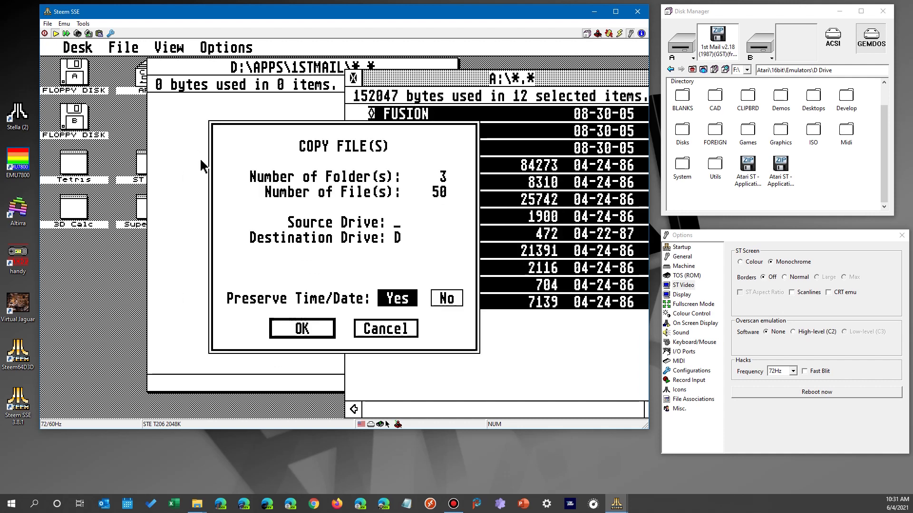
left_click(314, 337)
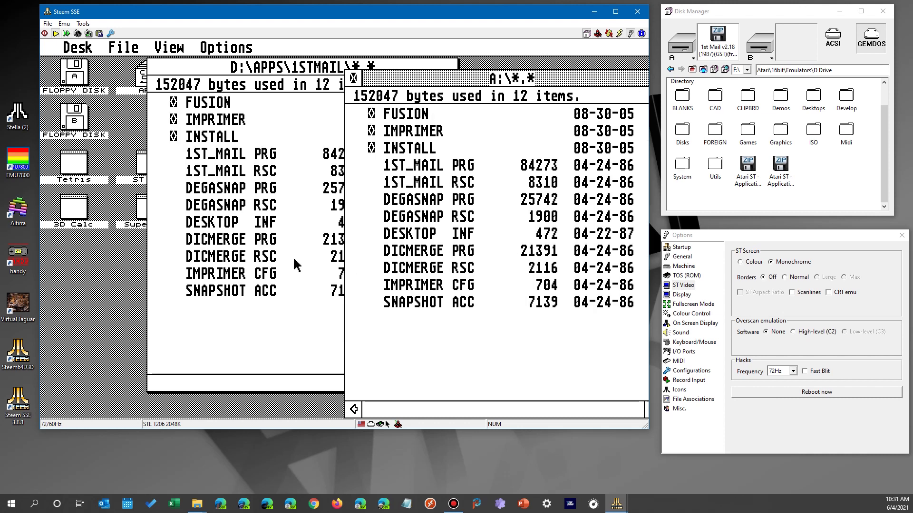
left_click(354, 78)
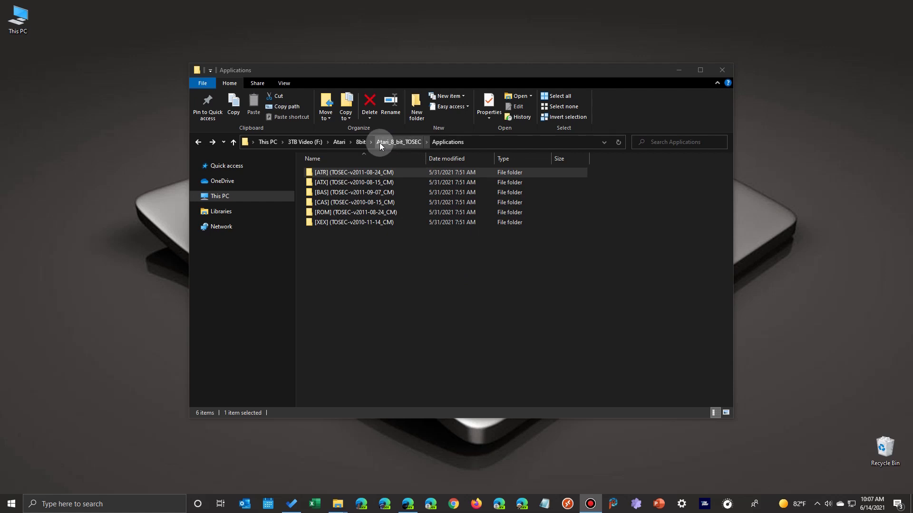
Browse Atari_8_bit_TOSEC Compilations > Demos > [ATR] to the British Demo Disk zip
left_click(399, 142)
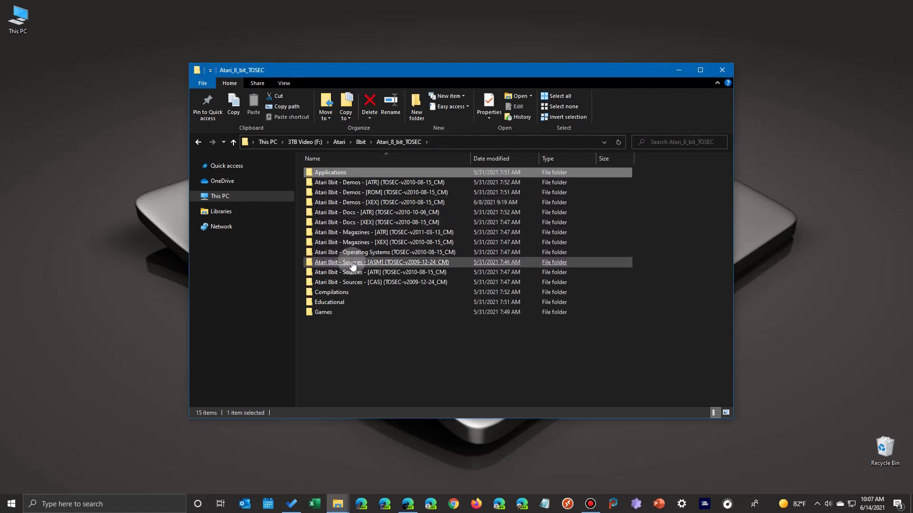
left_click(335, 295)
left_click(320, 295)
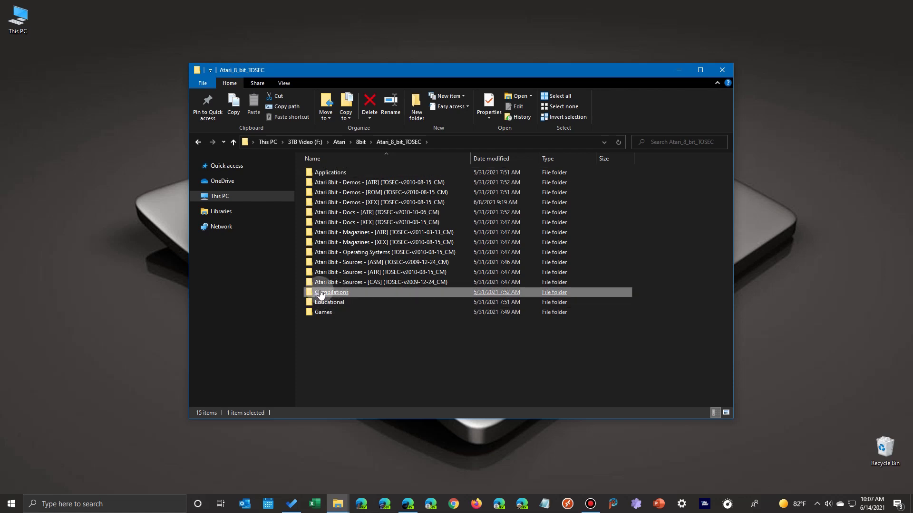
double_click(320, 295)
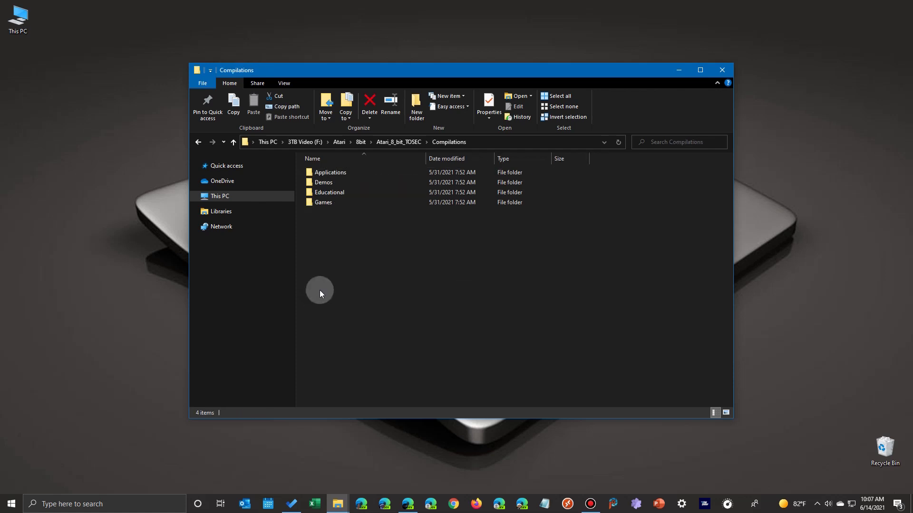
double_click(326, 184)
double_click(372, 173)
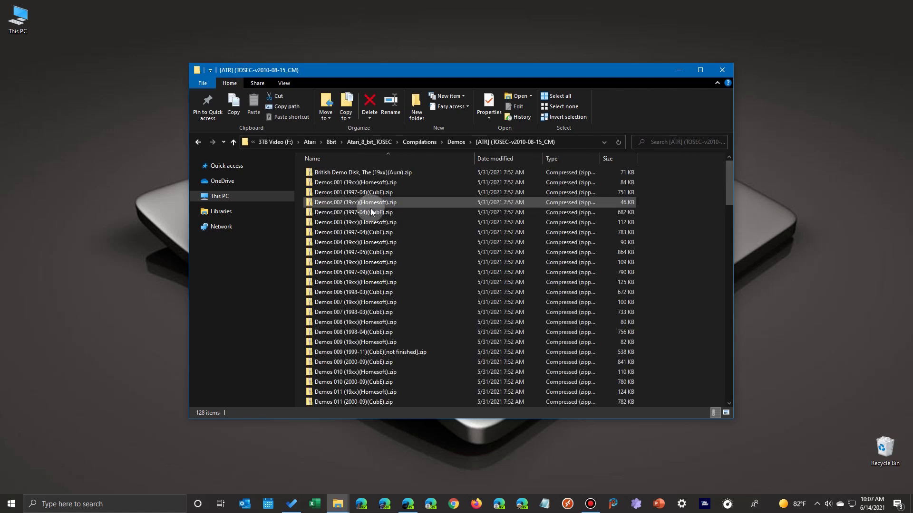
left_click(378, 173)
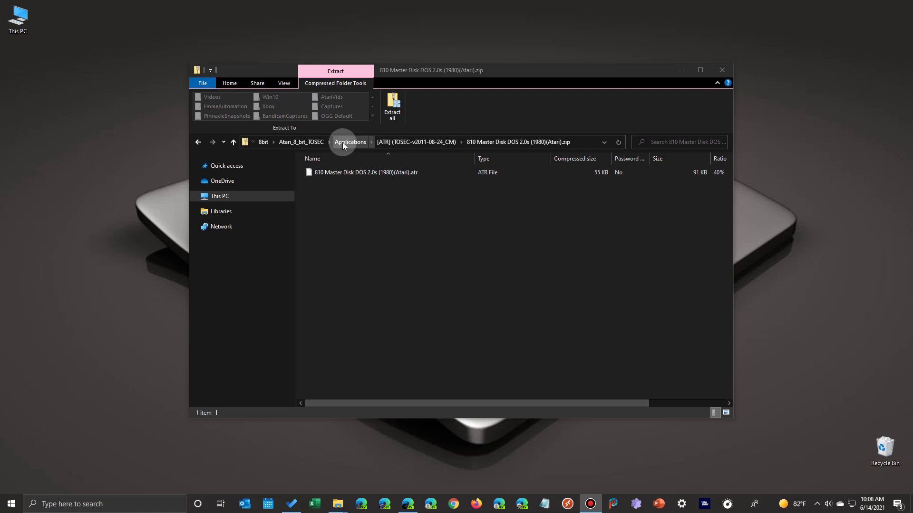
In Applications [ATX], look inside the Music Construction Set and Text Wizard zip archives
left_click(342, 141)
left_click(341, 192)
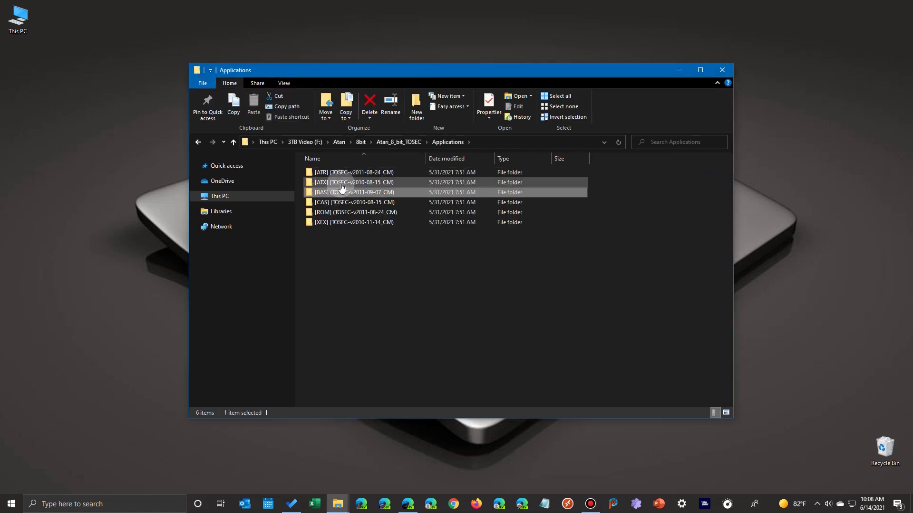
left_click(350, 185)
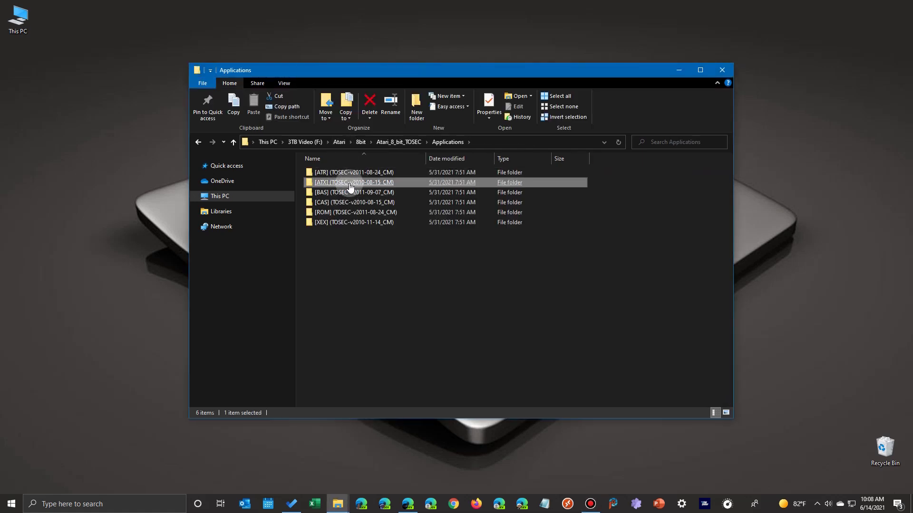
double_click(349, 185)
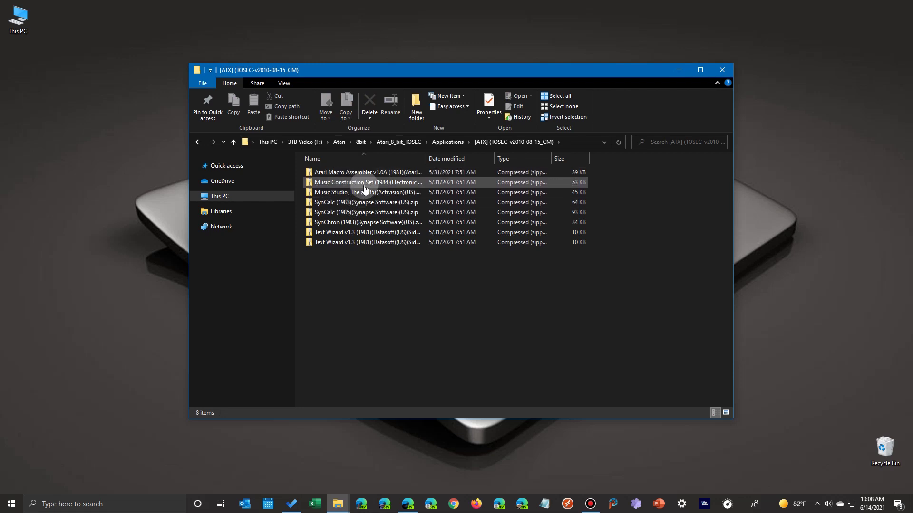
double_click(366, 184)
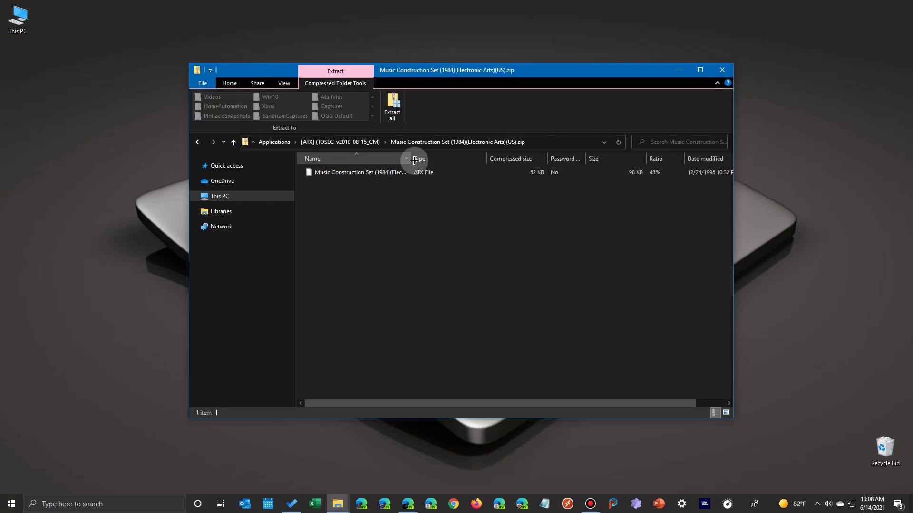
left_click_drag(414, 160, 481, 160)
left_click(436, 174)
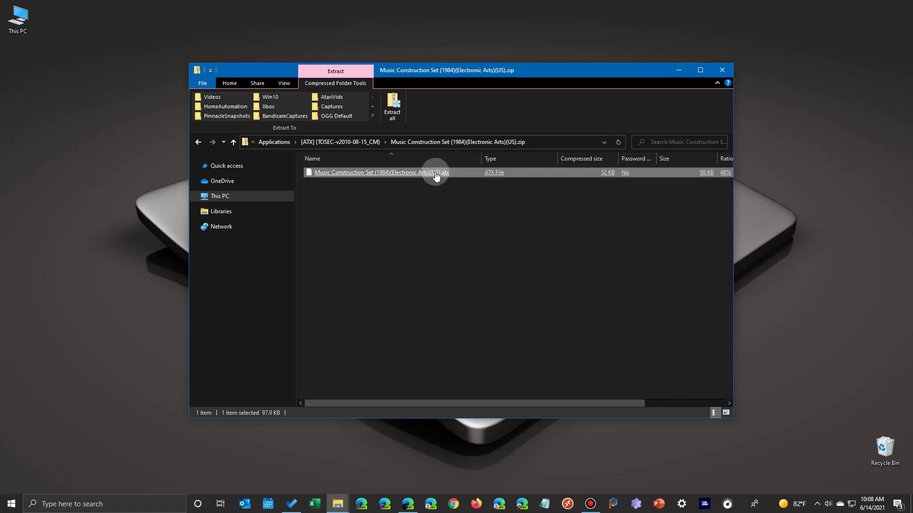
left_click(335, 139)
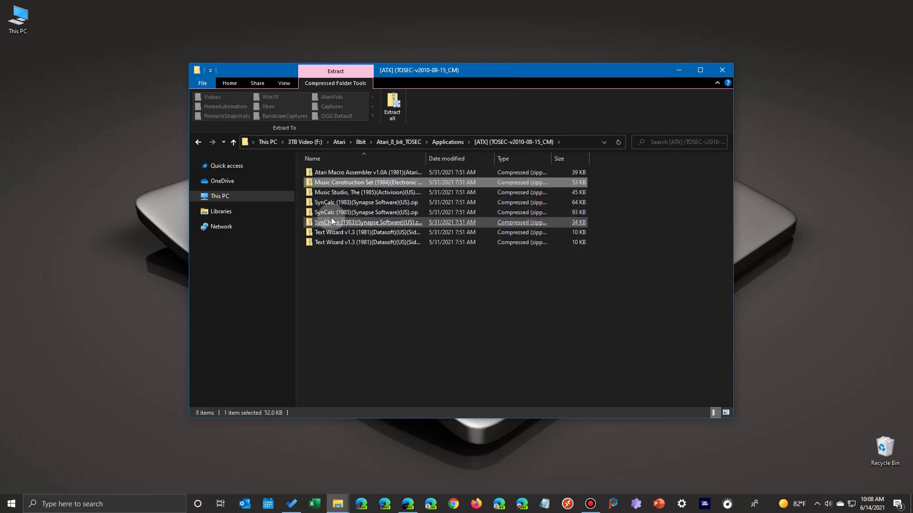
double_click(333, 232)
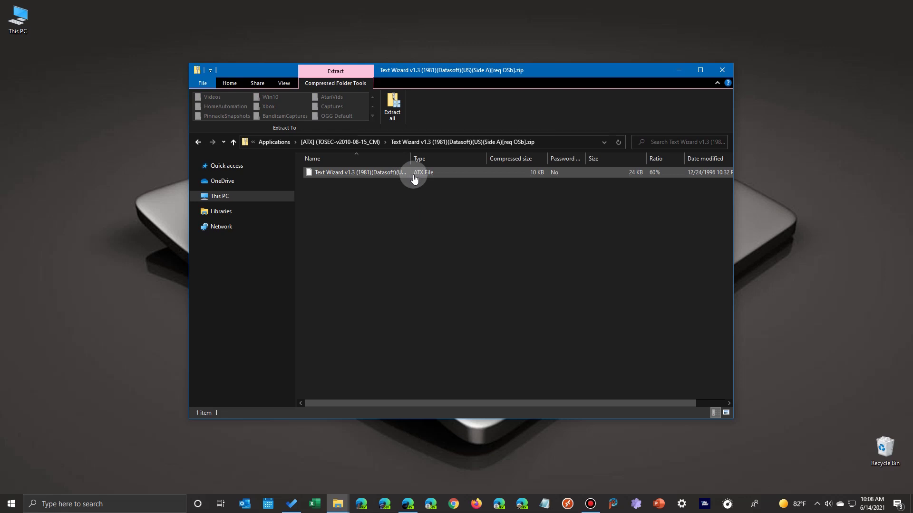
Open the AnimationStudio v2.0 zip in the Applications [XEX] folder
left_click(280, 141)
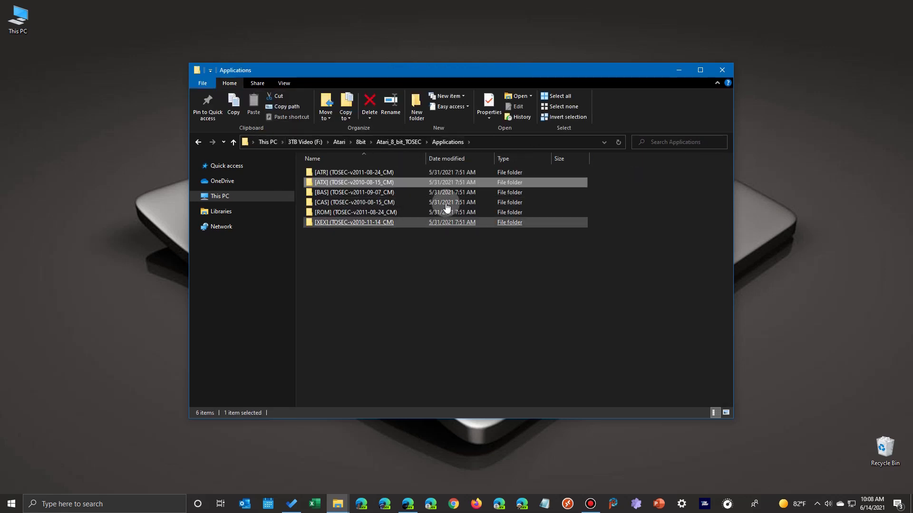
left_click(323, 223)
left_click(84, 158)
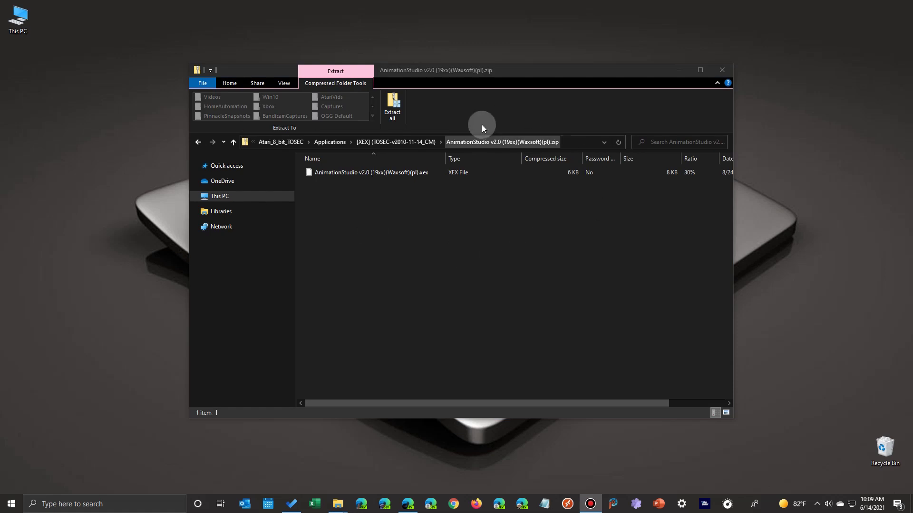
Minimise File Explorer, then view Altirra's Open Image dialog and its supported file types
left_click(677, 70)
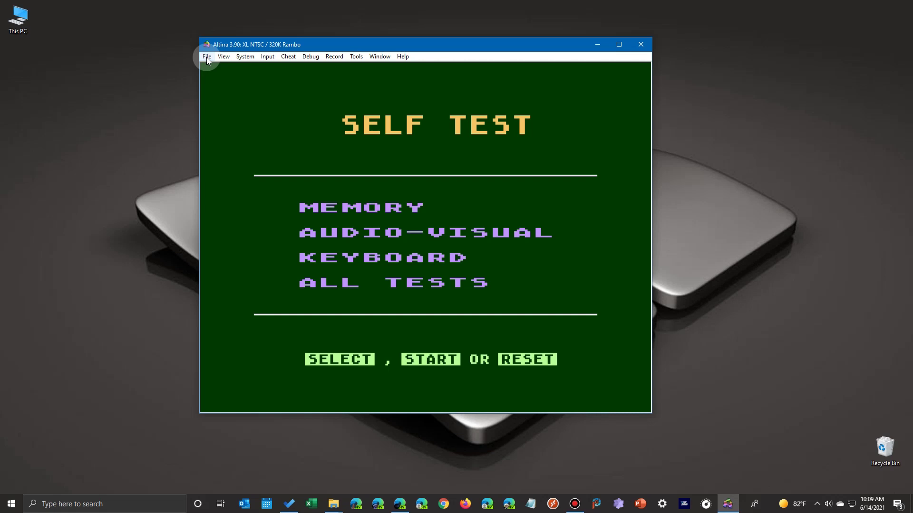
left_click(206, 57)
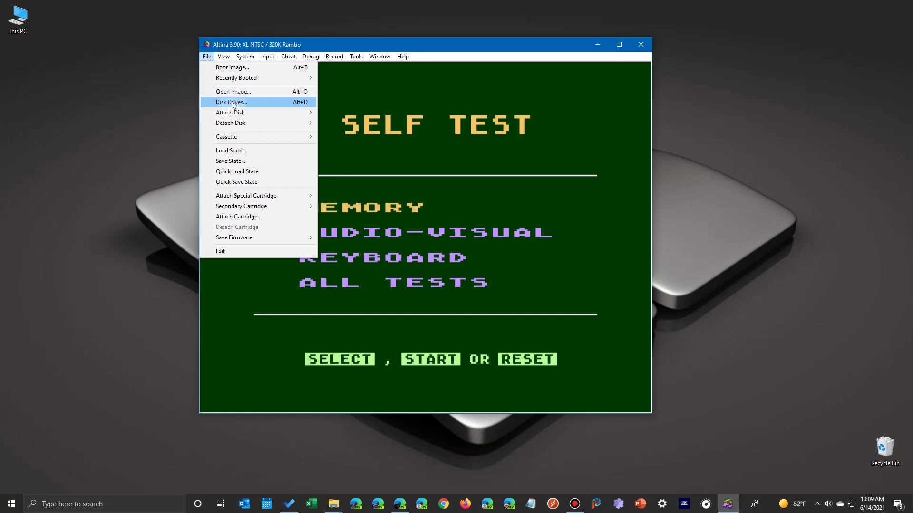
mouse_move(233, 124)
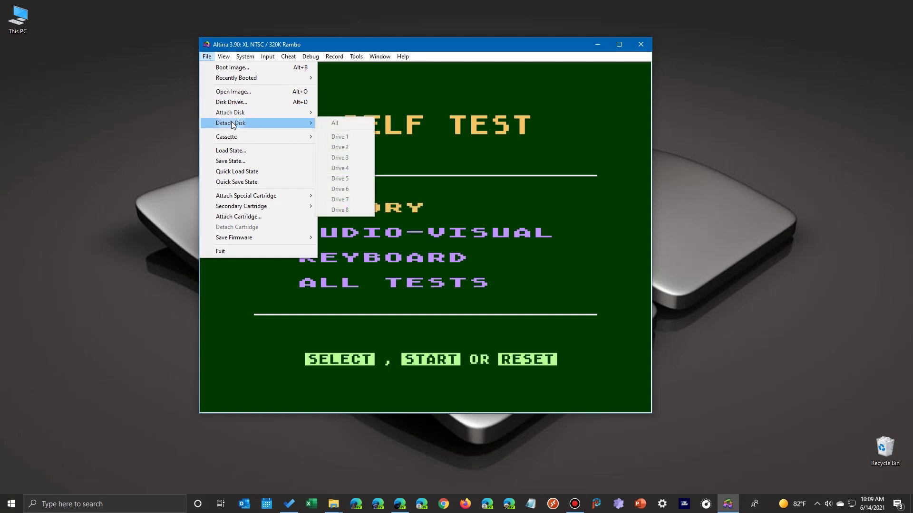
left_click(234, 93)
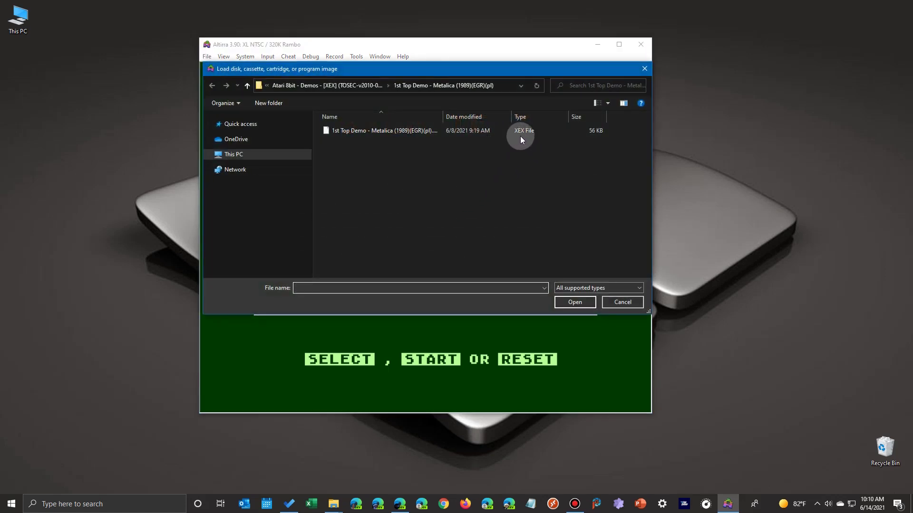
left_click(596, 288)
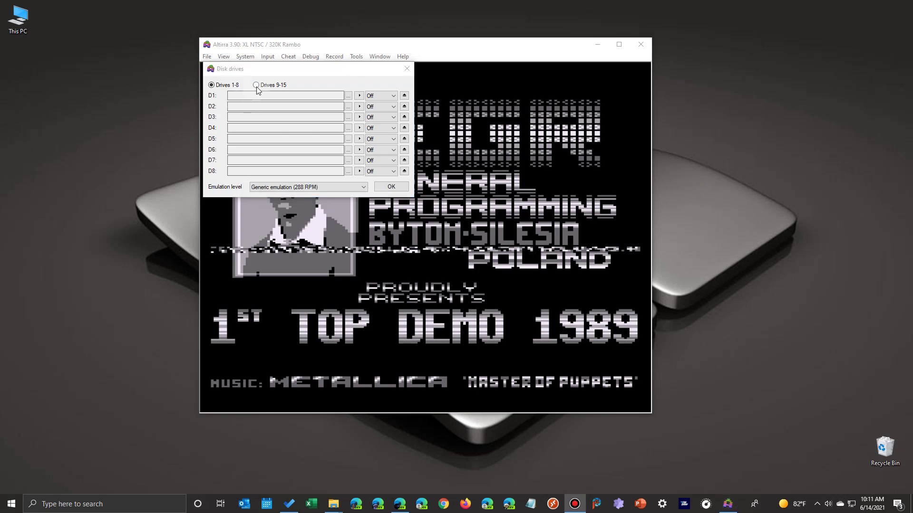
Give drive D1 a new blank disk, close Disk Drives, and reboot via the System menu
left_click(359, 96)
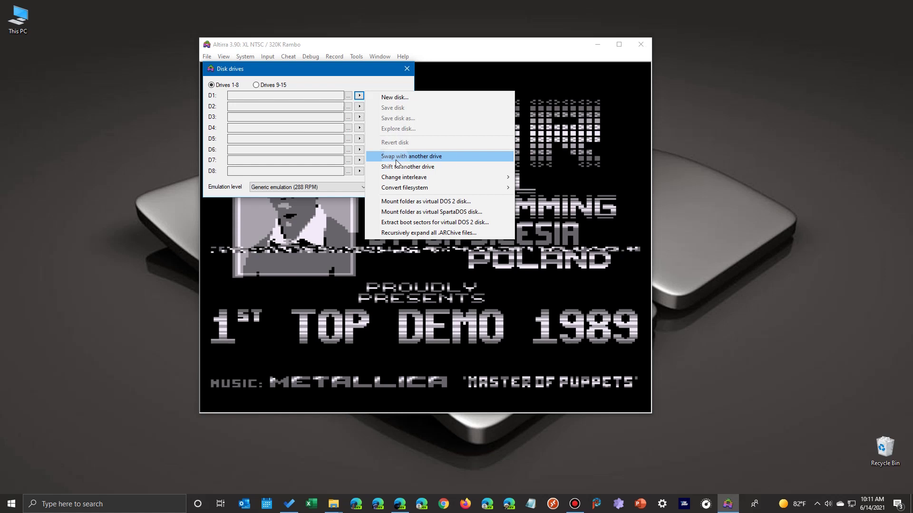
mouse_move(400, 182)
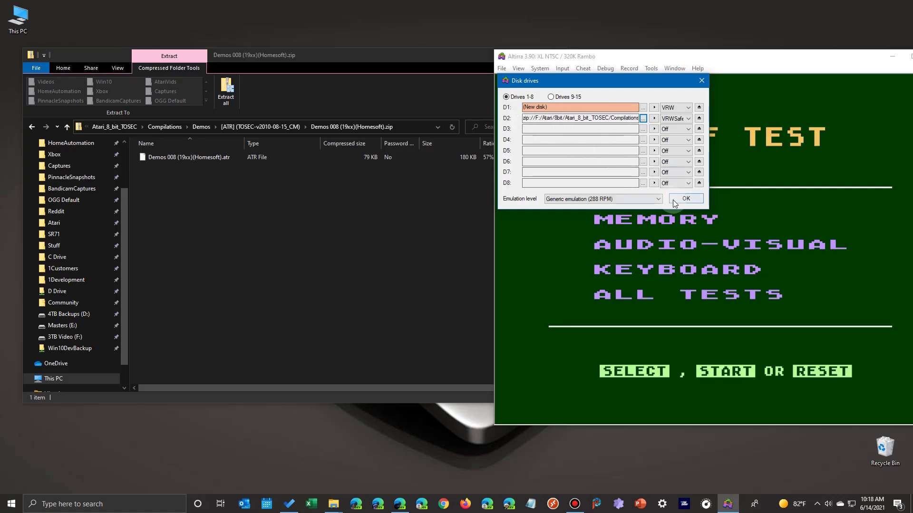
left_click(683, 198)
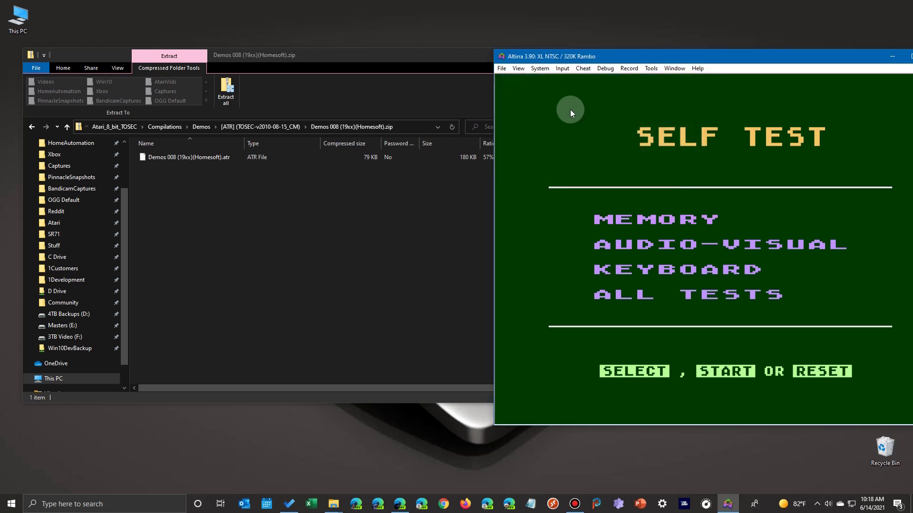
left_click(541, 69)
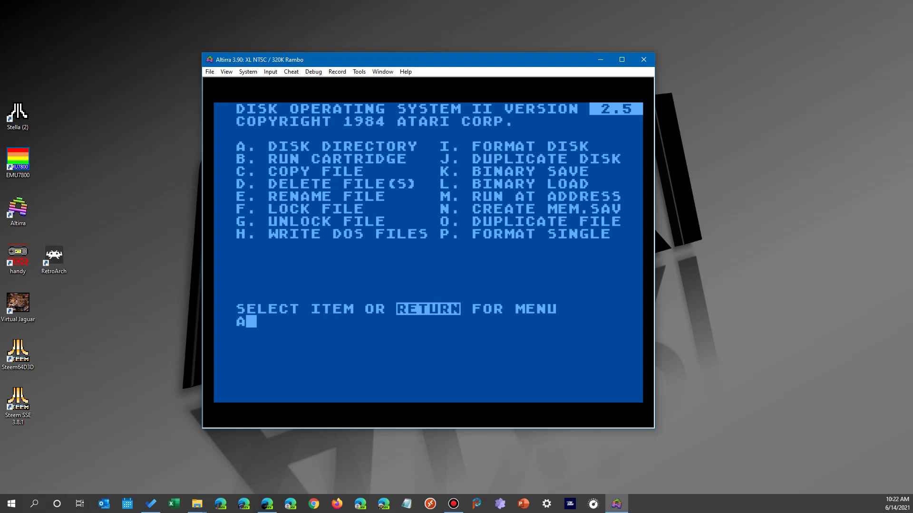
Choose option A and accept the default search spec to list all files
key("Return")
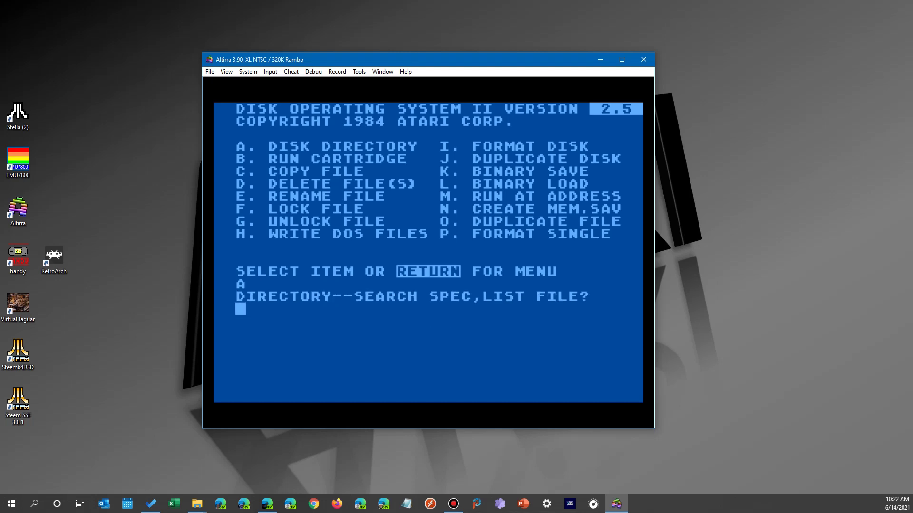
key("Return")
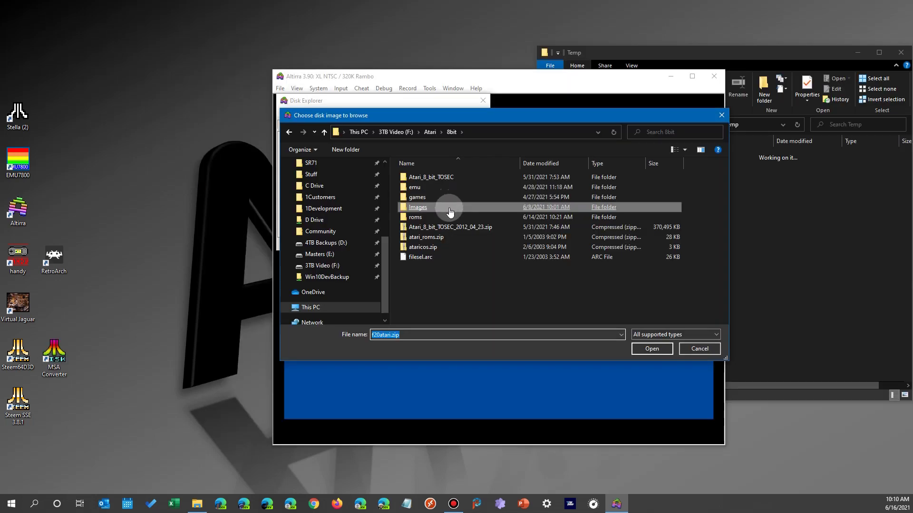
Browse to 8bit\games\castwolf and open CastleWolfenstein.ATR in Disk Explorer
double_click(418, 219)
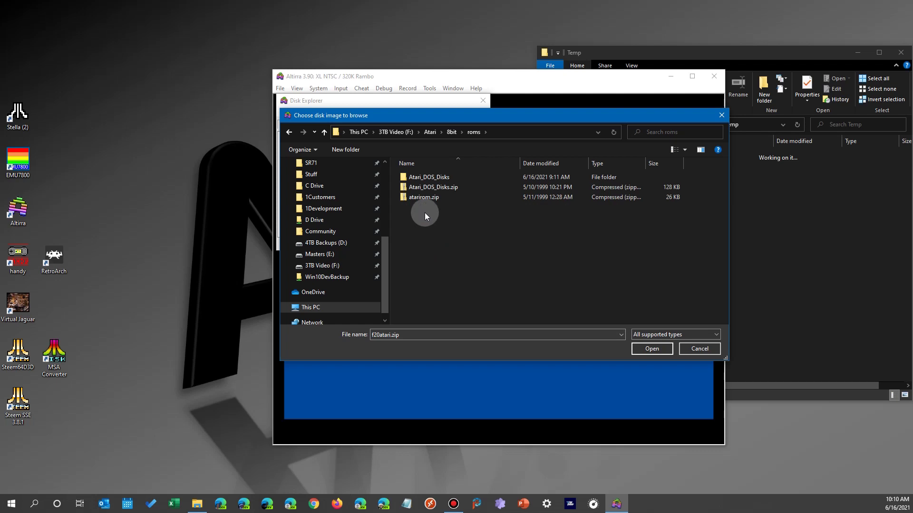
double_click(435, 179)
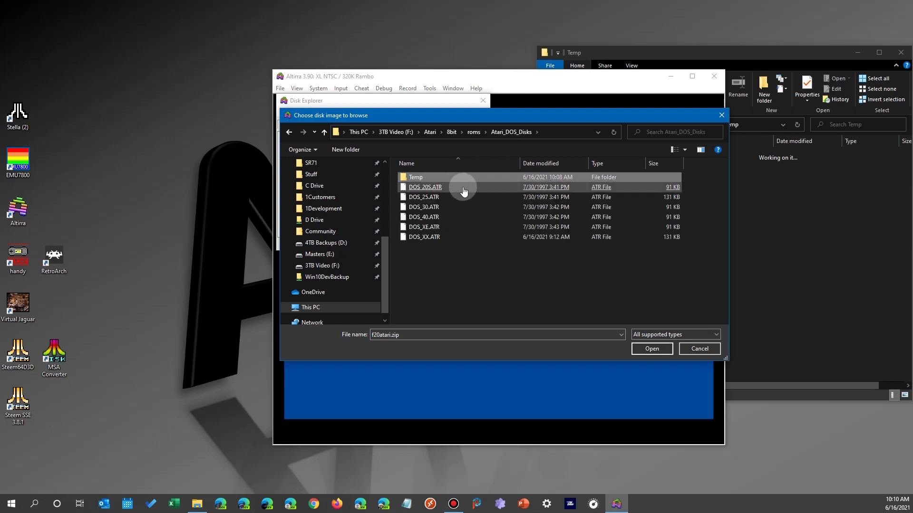
left_click(473, 133)
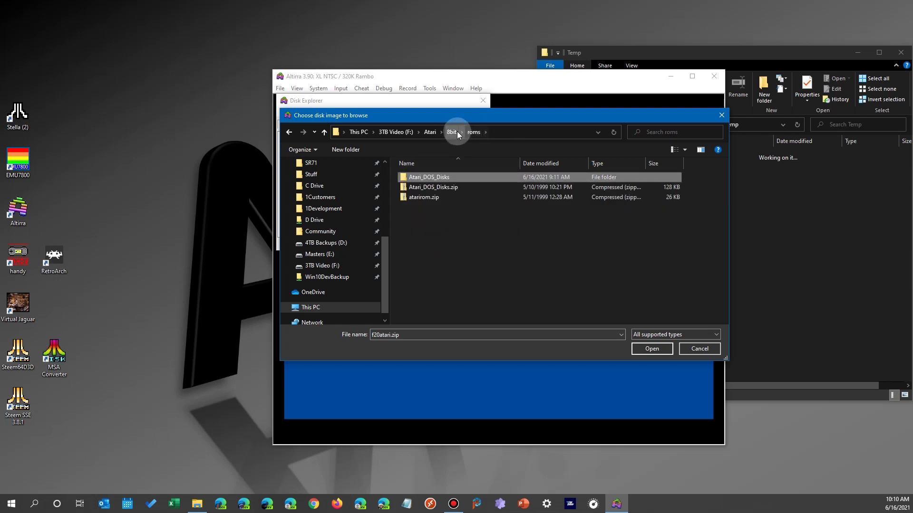
left_click(451, 132)
double_click(451, 197)
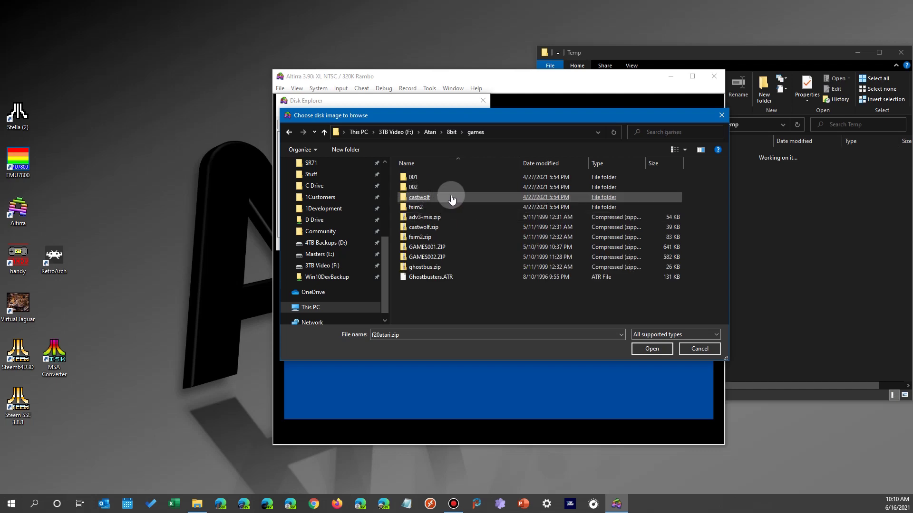
double_click(421, 197)
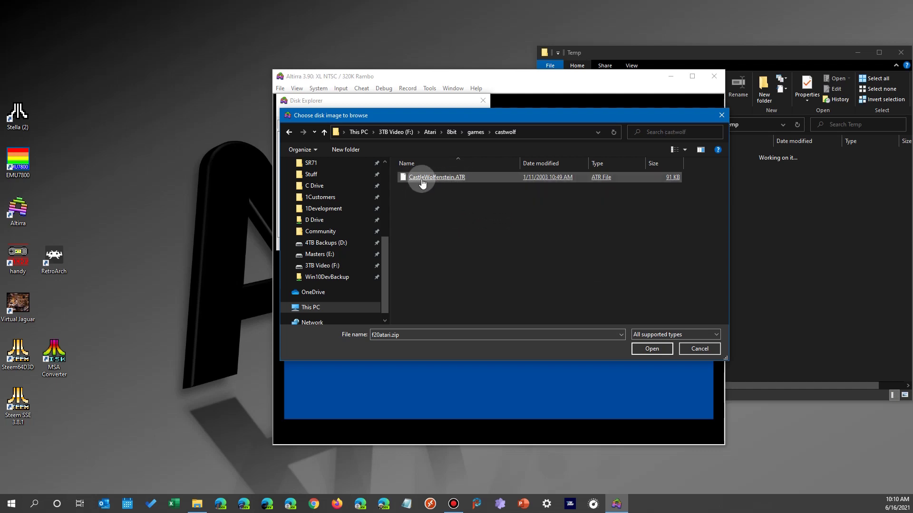
left_click(434, 182)
double_click(434, 182)
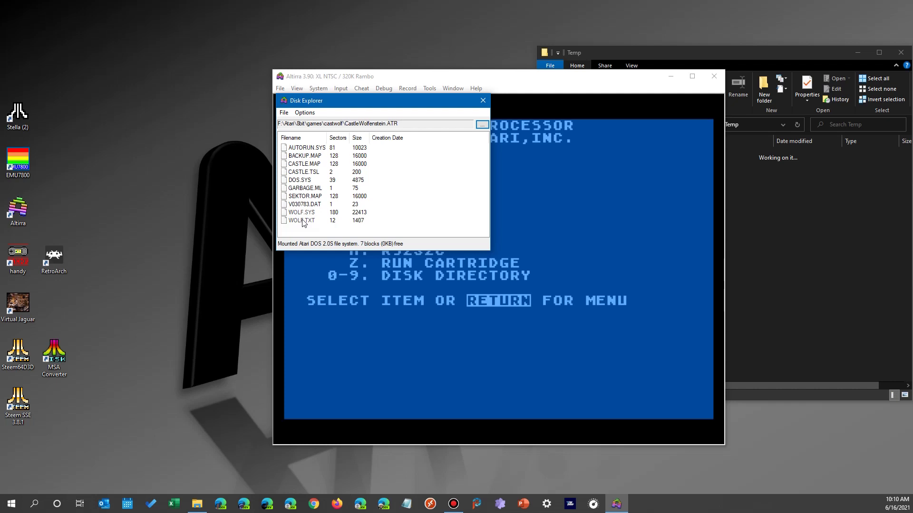
Select AUTORUN.SYS through WOLF.TXT in Disk Explorer and drag all ten into Temp
left_click(789, 62)
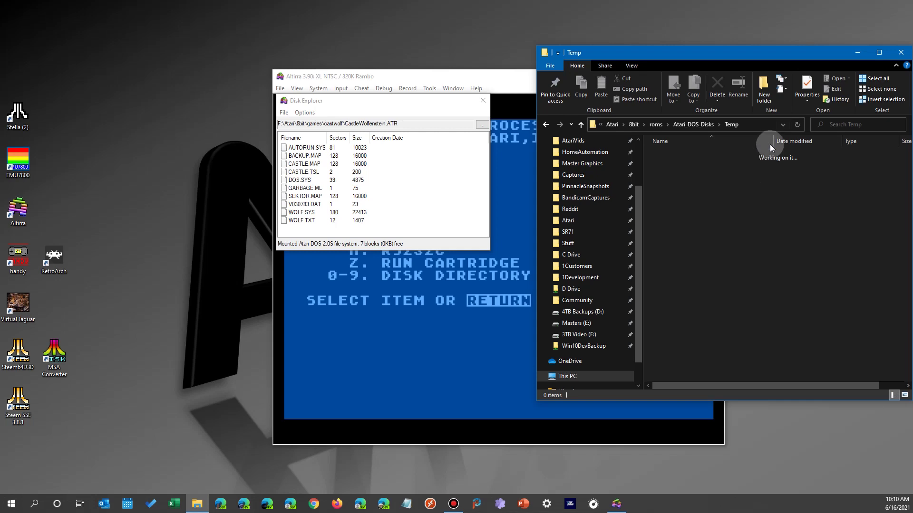
mouse_move(706, 53)
left_mouse_down()
mouse_move(678, 44)
mouse_move(701, 38)
left_mouse_up()
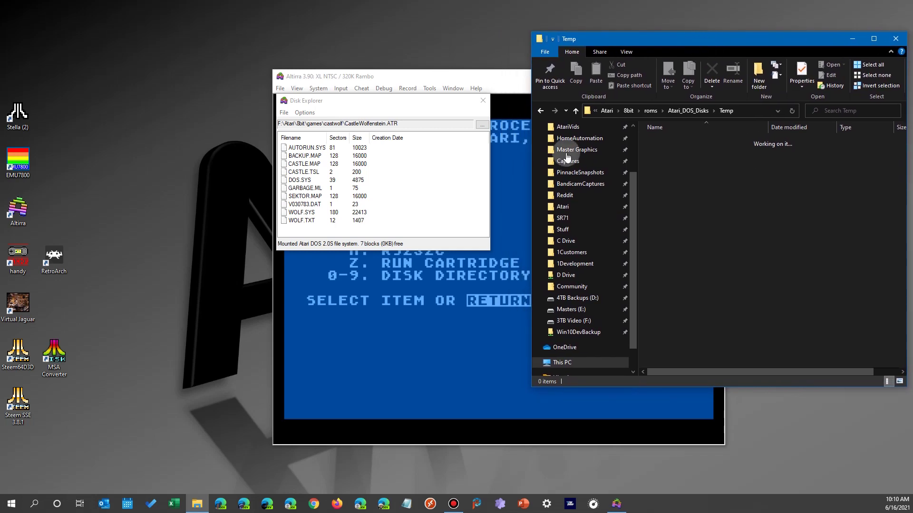
left_click(296, 149)
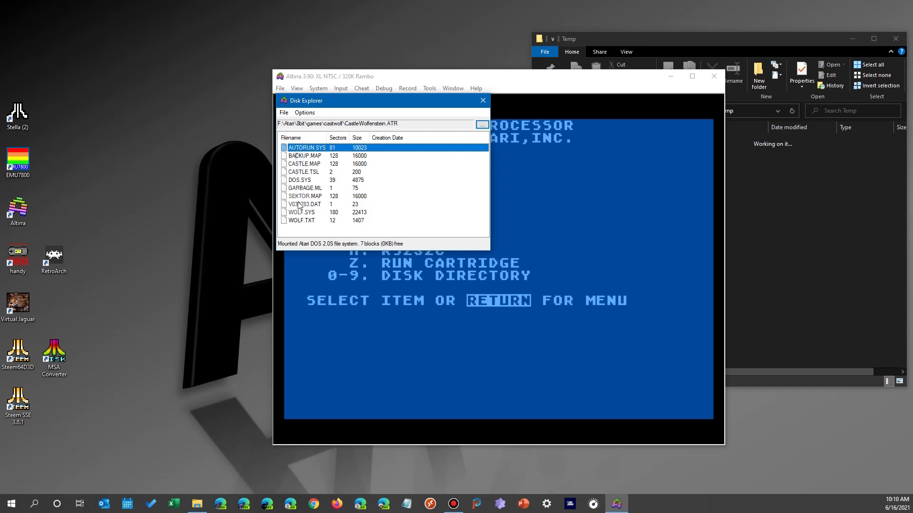
left_click(300, 221, "shift")
left_click_drag(300, 221, 789, 204)
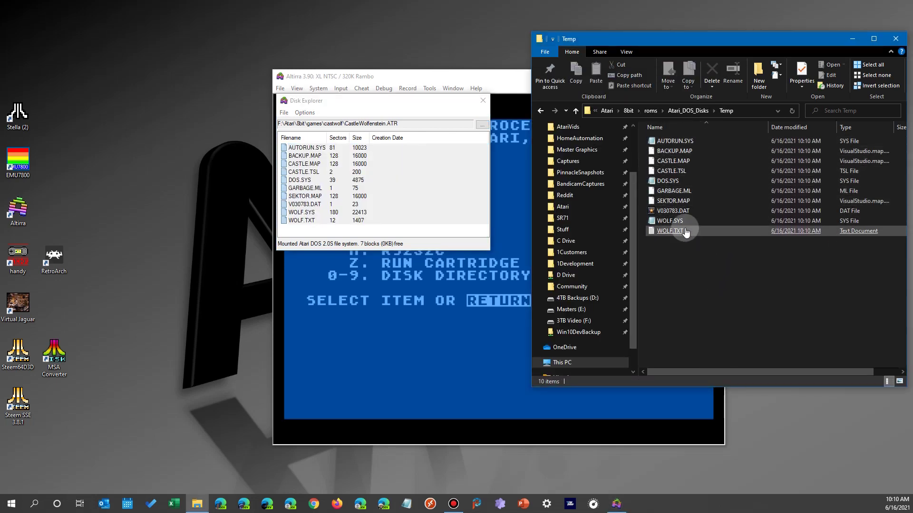
left_click(677, 144)
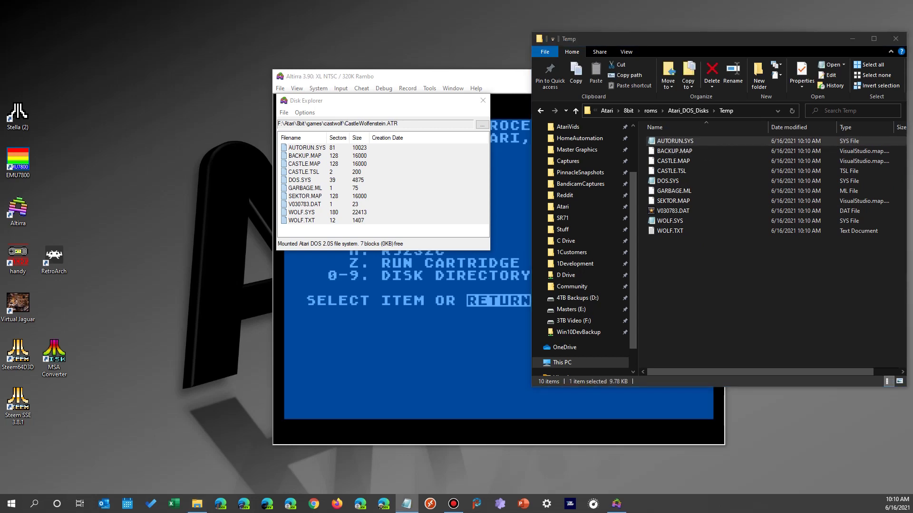
left_click(764, 119)
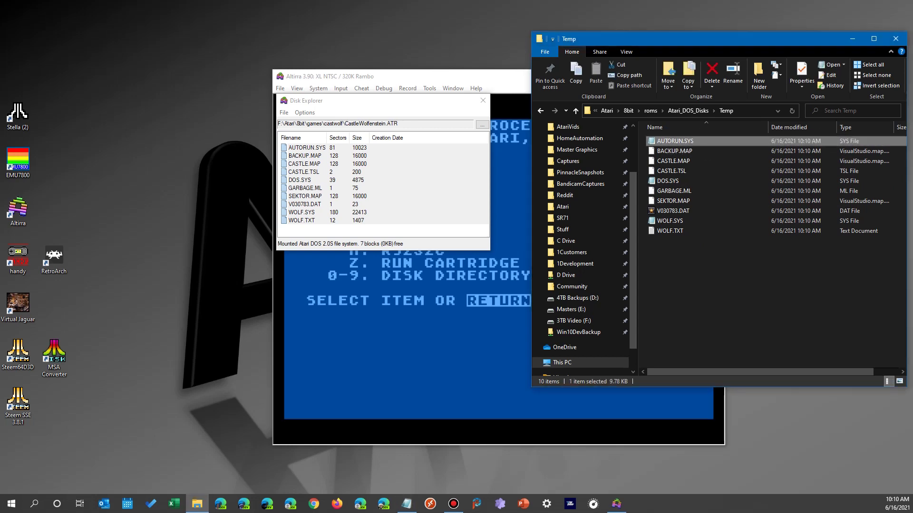
left_click(670, 142)
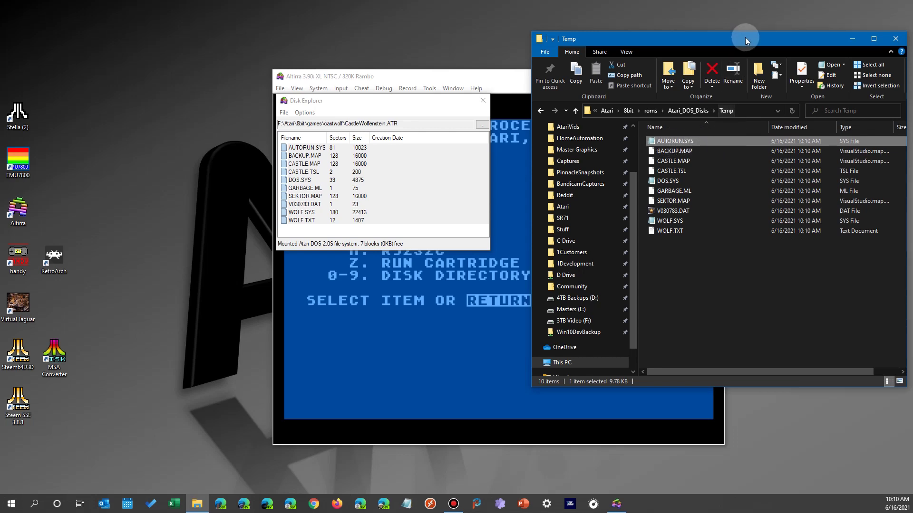
Widen the Temp window and view WOLF.TXT, DOS.SYS and WOLF.SYS in Notepad, closing each
left_click_drag(746, 42, 701, 36)
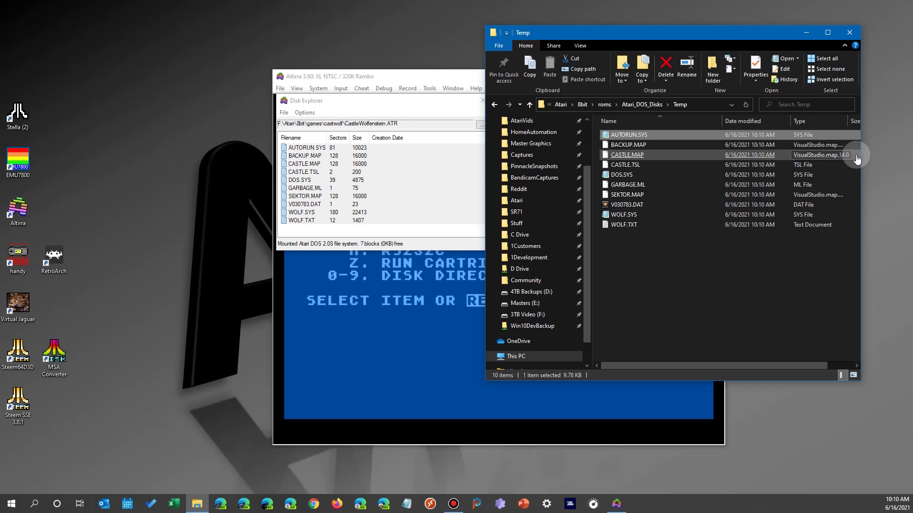
left_click_drag(862, 155, 908, 153)
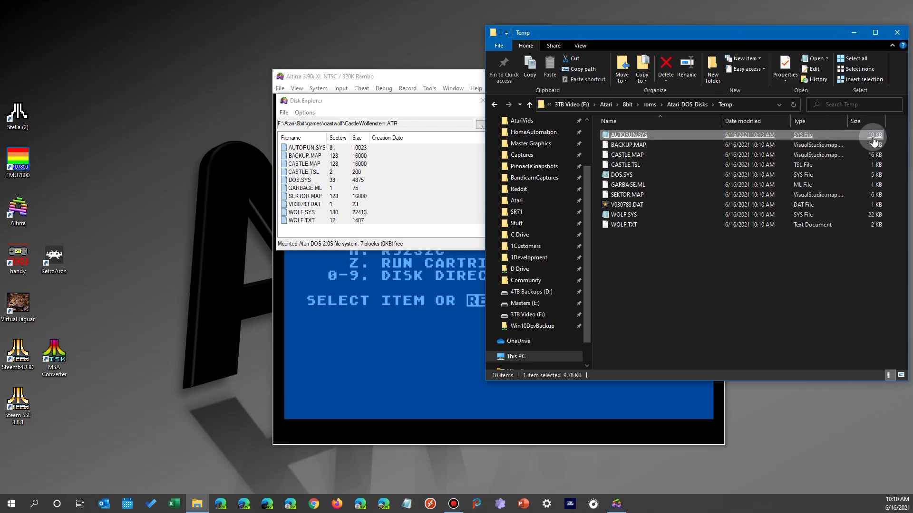
left_click(625, 227)
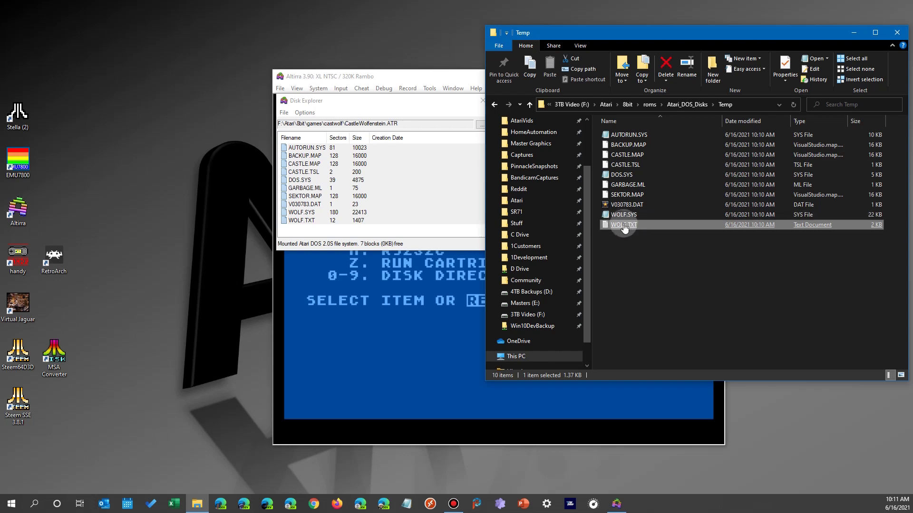
double_click(622, 227)
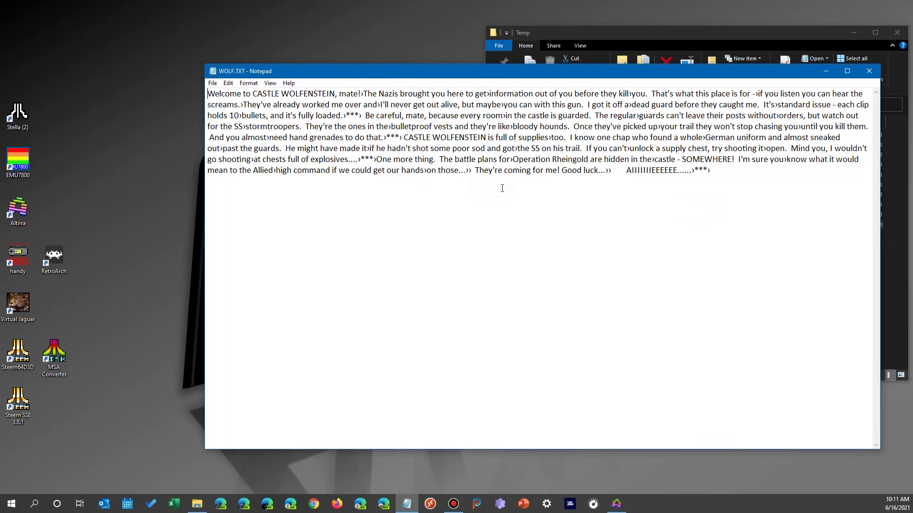
left_click(869, 71)
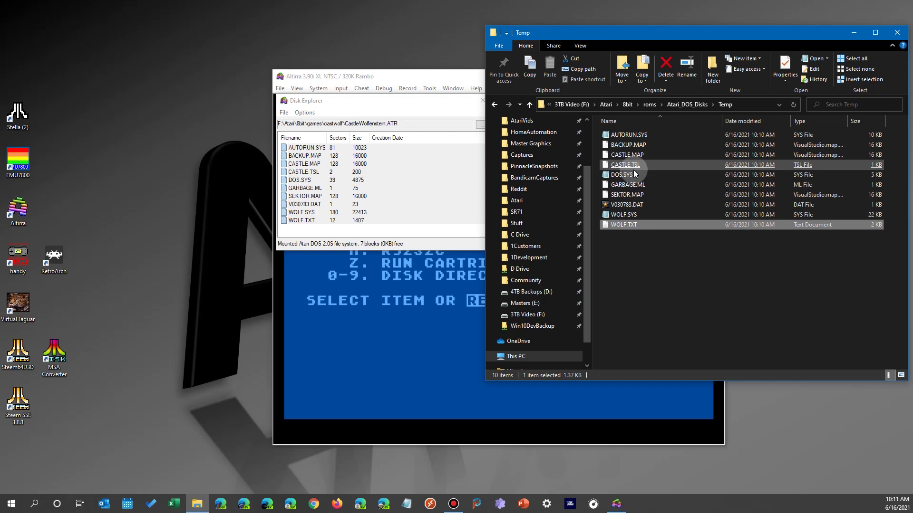
double_click(621, 175)
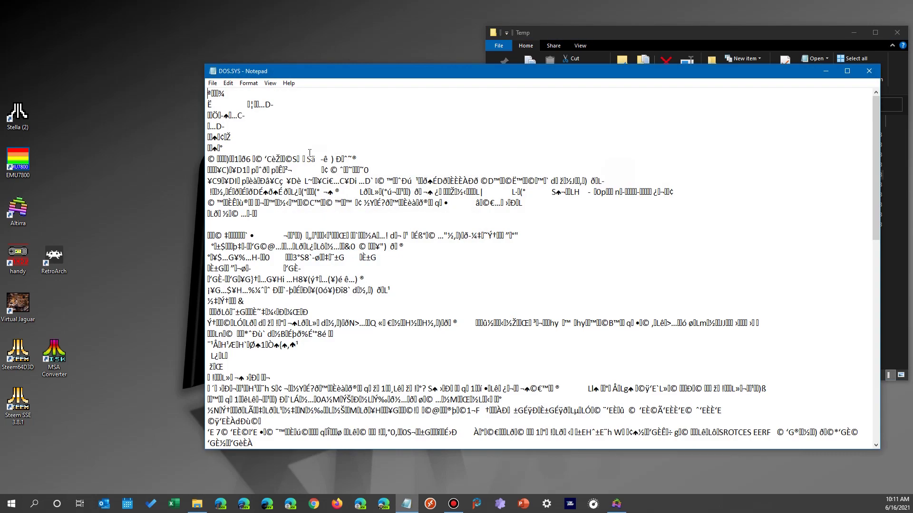
left_click(869, 71)
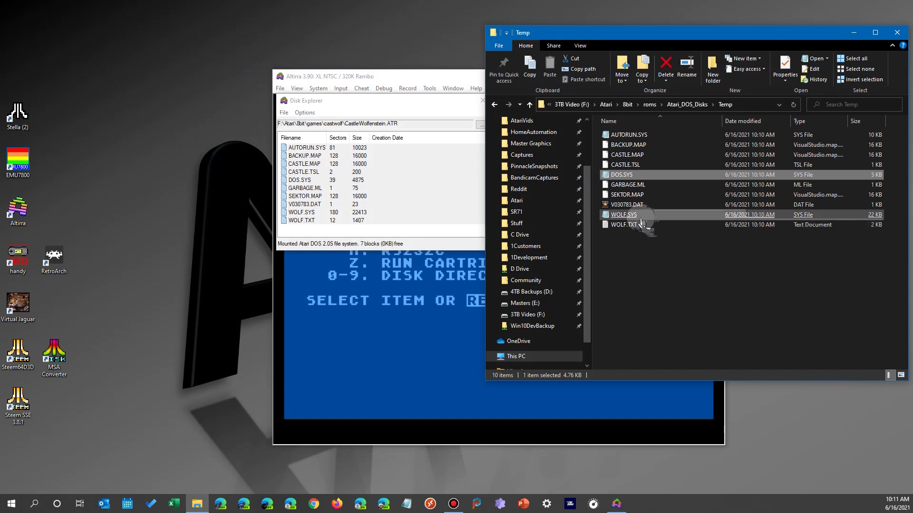
double_click(627, 214)
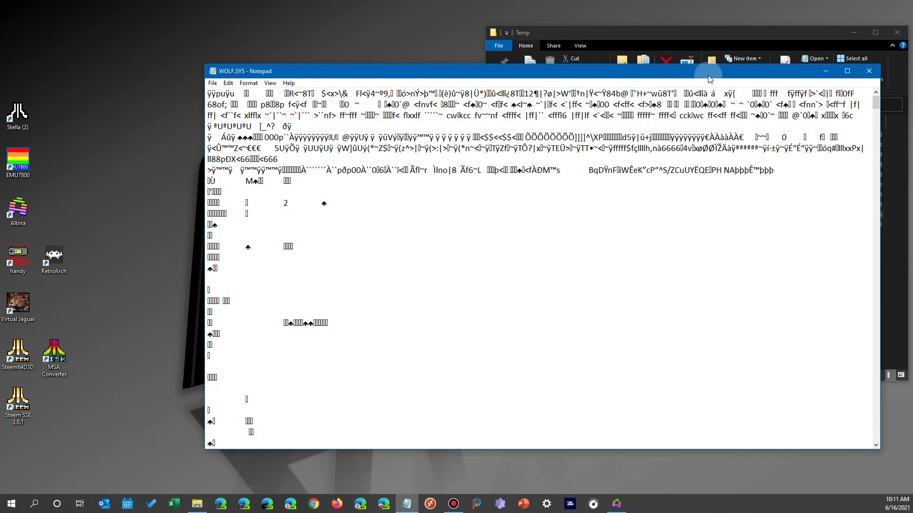
left_click(869, 71)
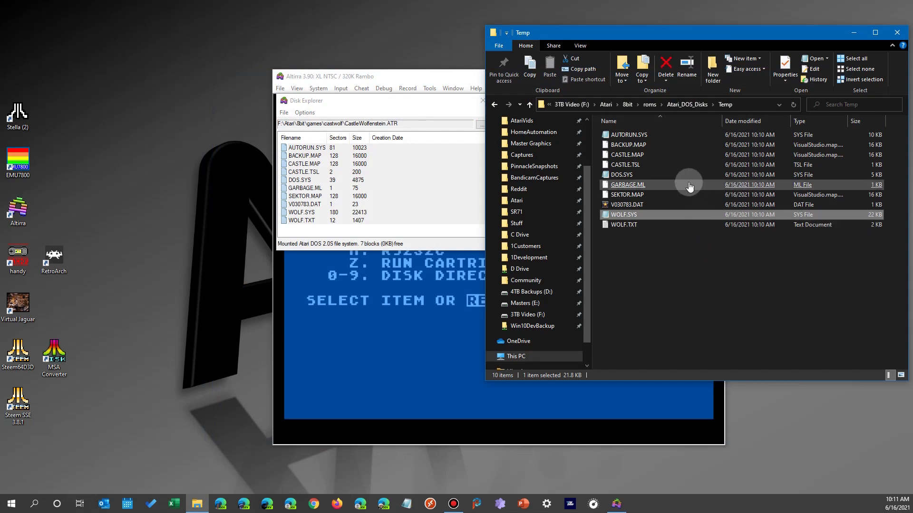
Try opening CASTLE.TSL and browse the More apps list
left_click(627, 167)
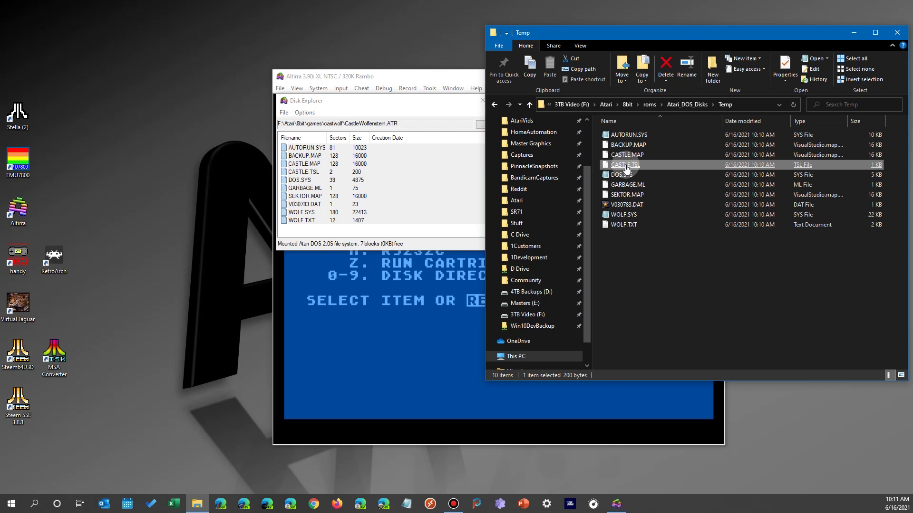
double_click(627, 166)
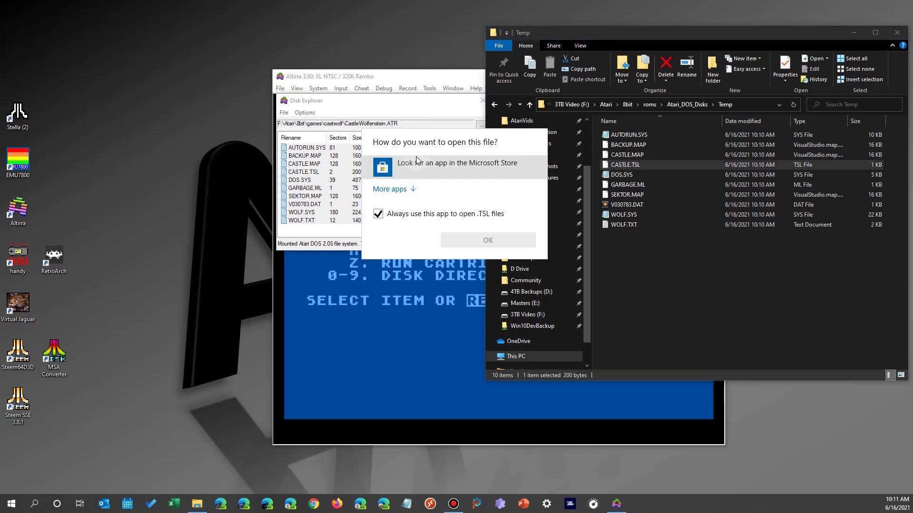
left_click(389, 190)
scroll(428, 266, "down", 3)
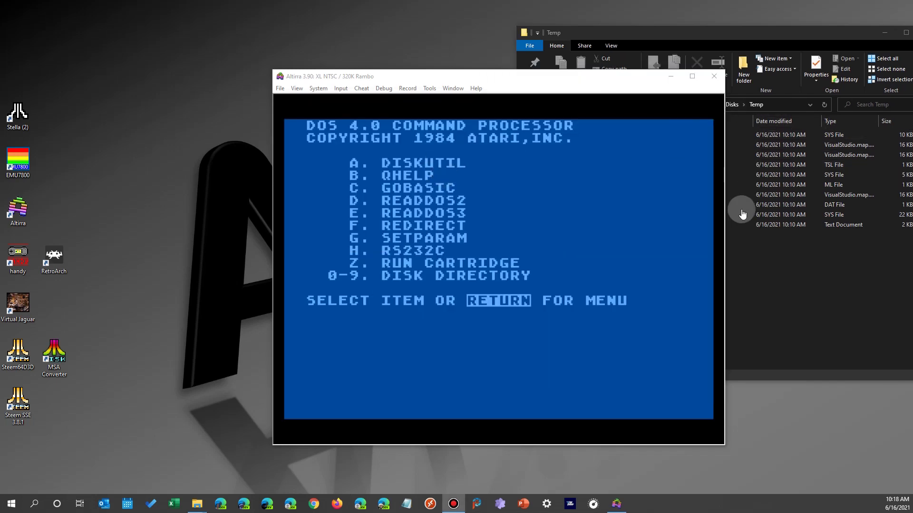
Open BLANK.ATR in Altirra's Tools > Disk Explorer
left_click(808, 295)
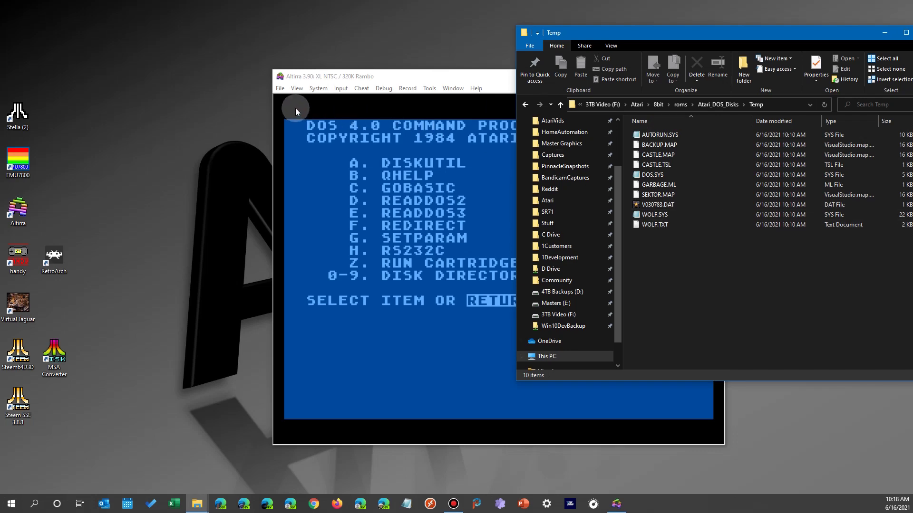
left_click(280, 89)
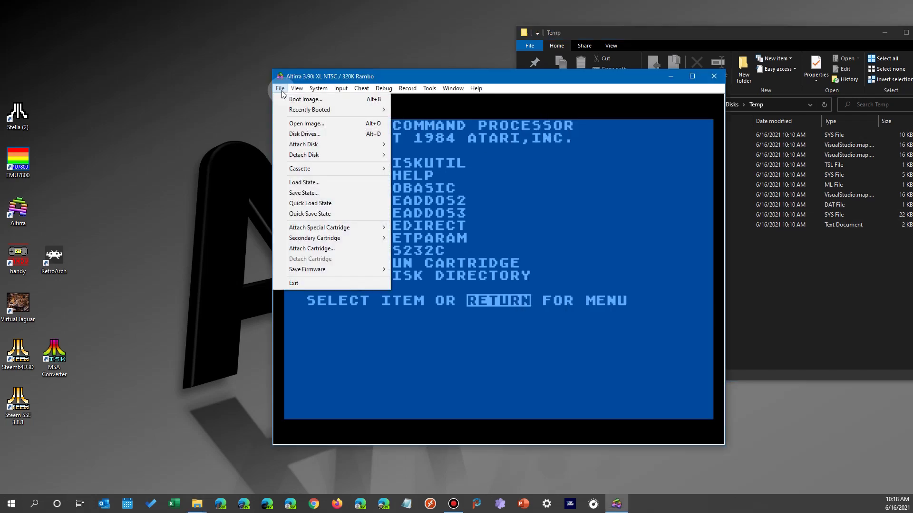
mouse_move(430, 89)
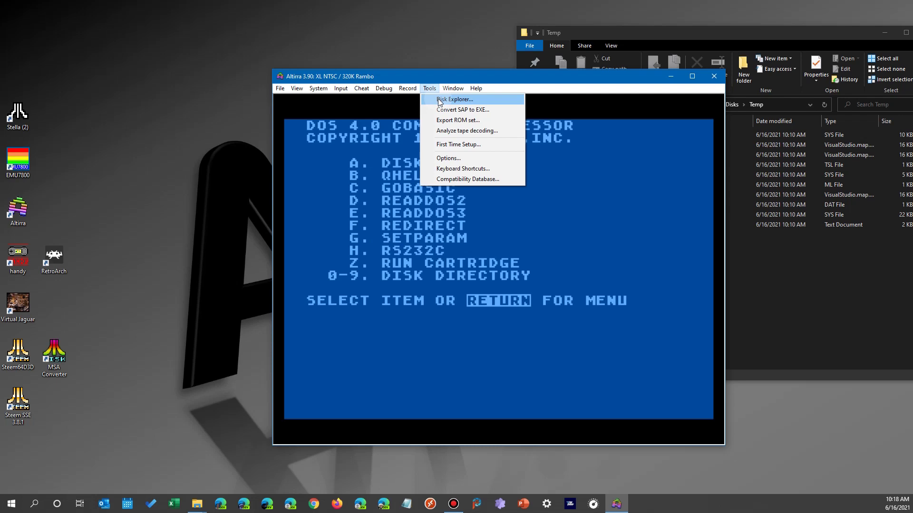
left_click(442, 100)
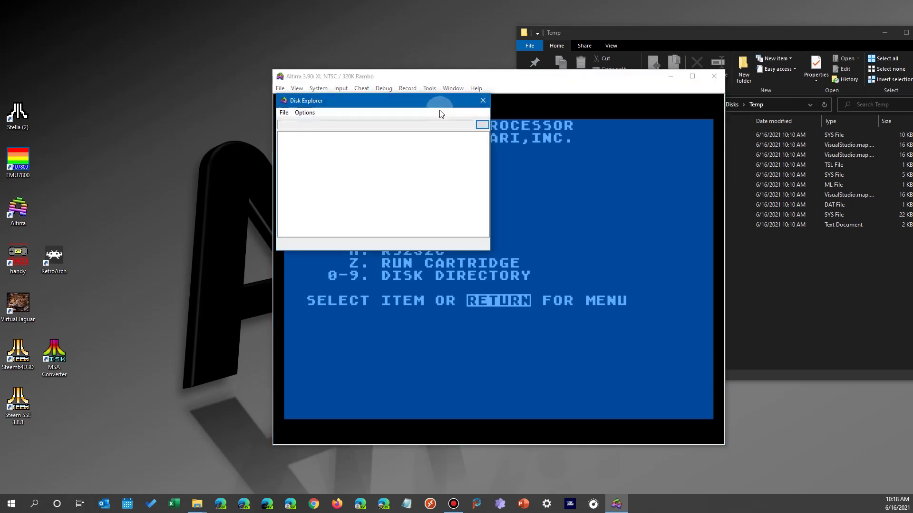
left_click(481, 125)
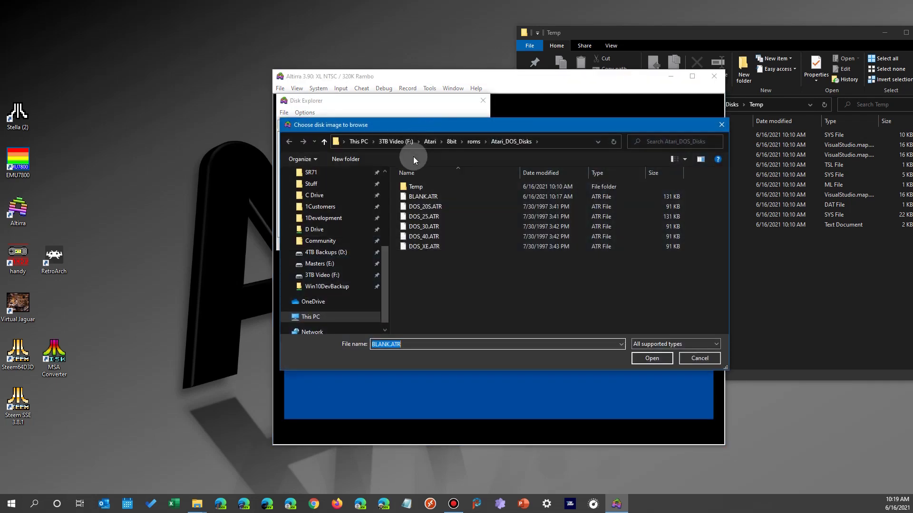
double_click(424, 197)
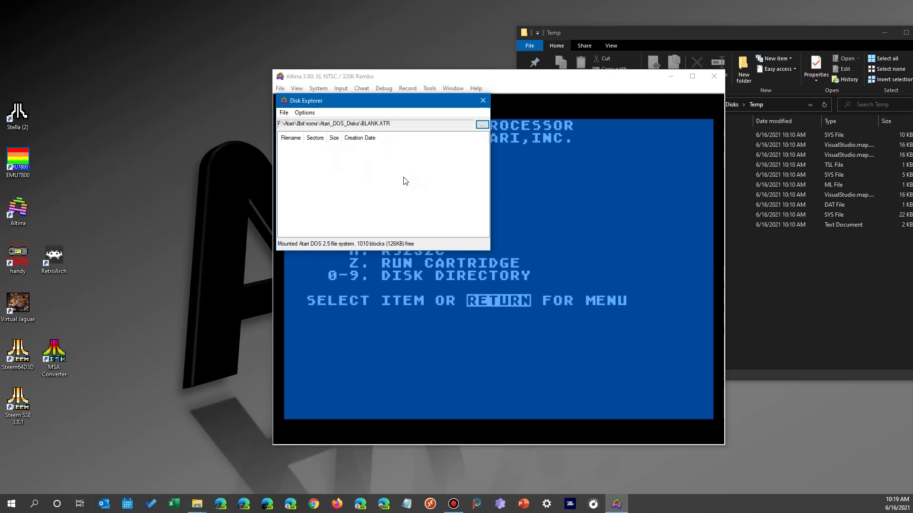
Drag all ten Temp files into BLANK.ATR and close Disk Explorer
left_click(824, 286)
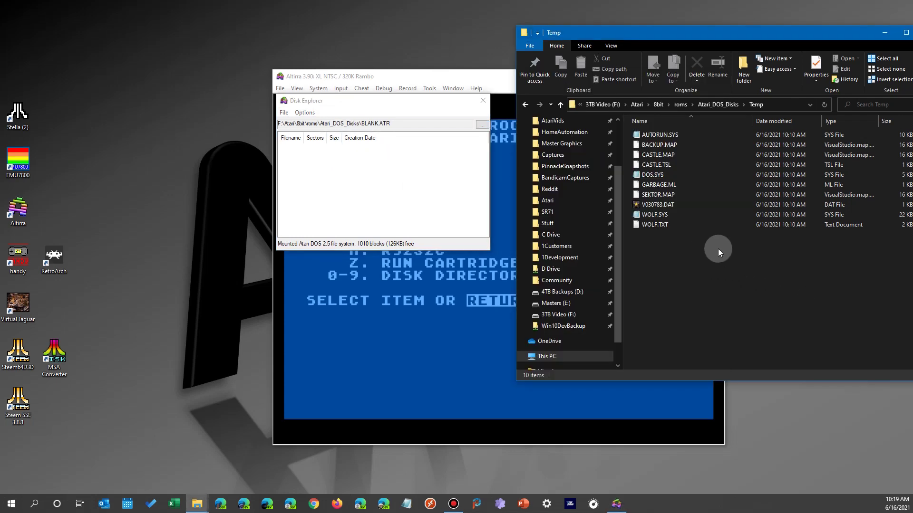
left_click_drag(718, 252, 346, 193)
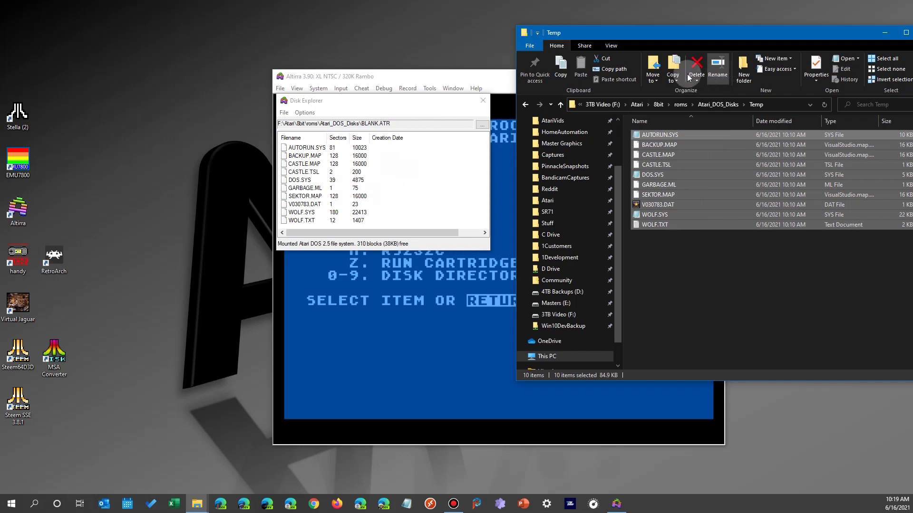
left_click(482, 101)
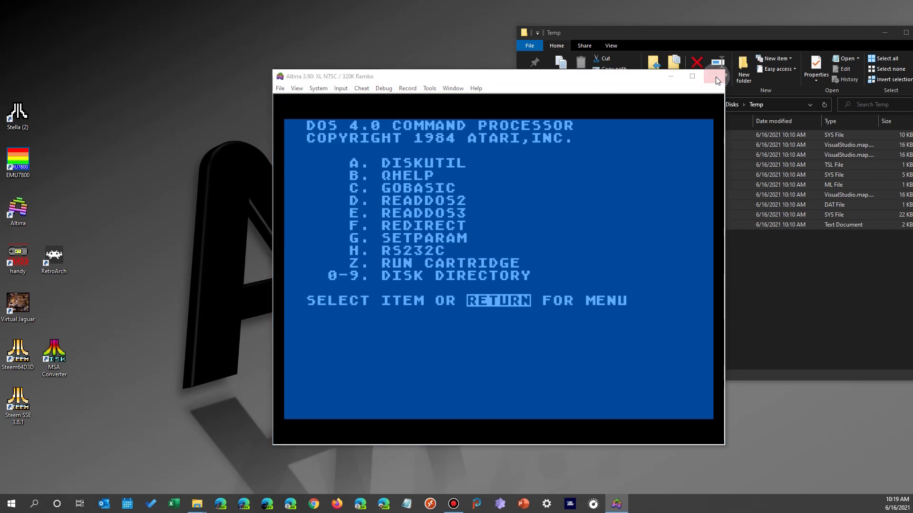
Quit Altirra, confirming with OK, and relaunch it from the desktop
left_click(718, 81)
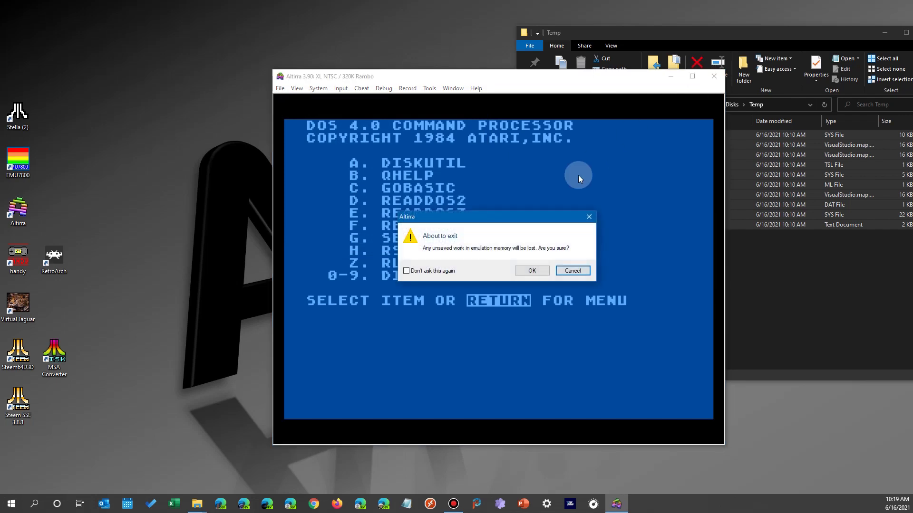
left_click(532, 272)
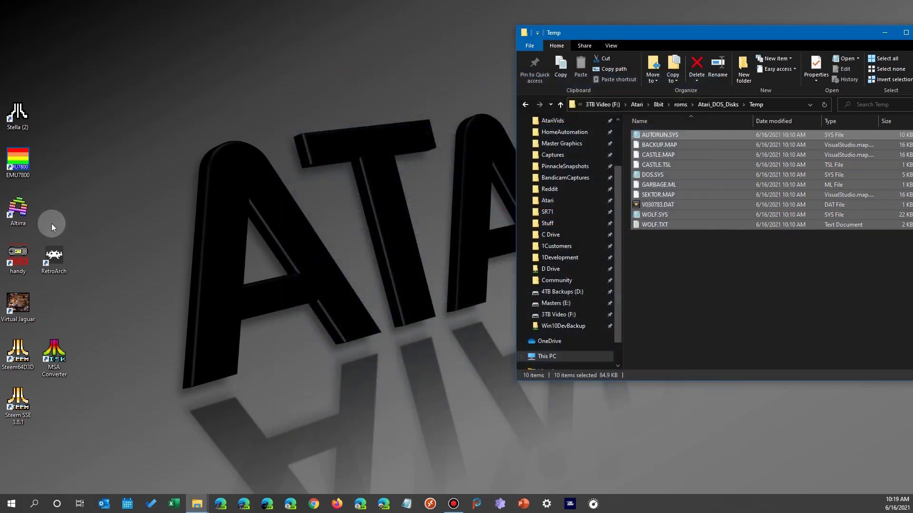
left_click(18, 211)
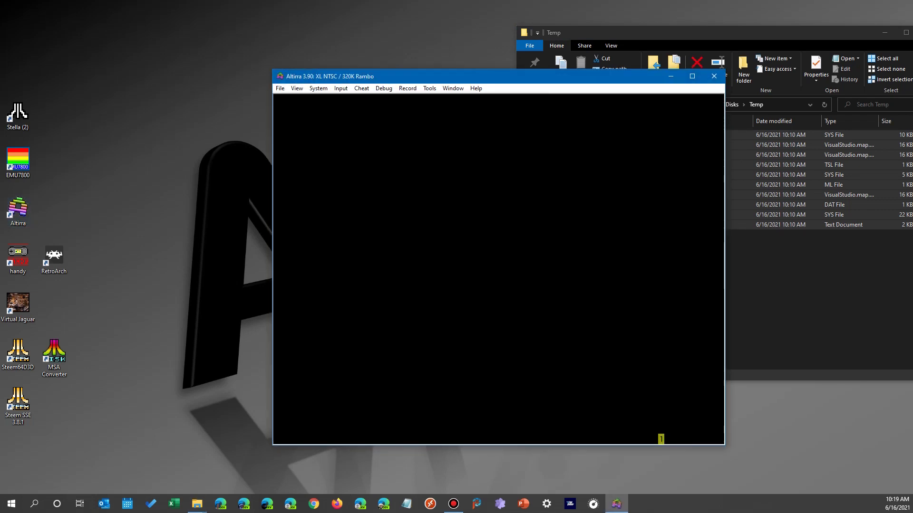
Reopen BLANK.ATR in Tools > Disk Explorer to check the copied files
left_click(430, 89)
left_click(449, 99)
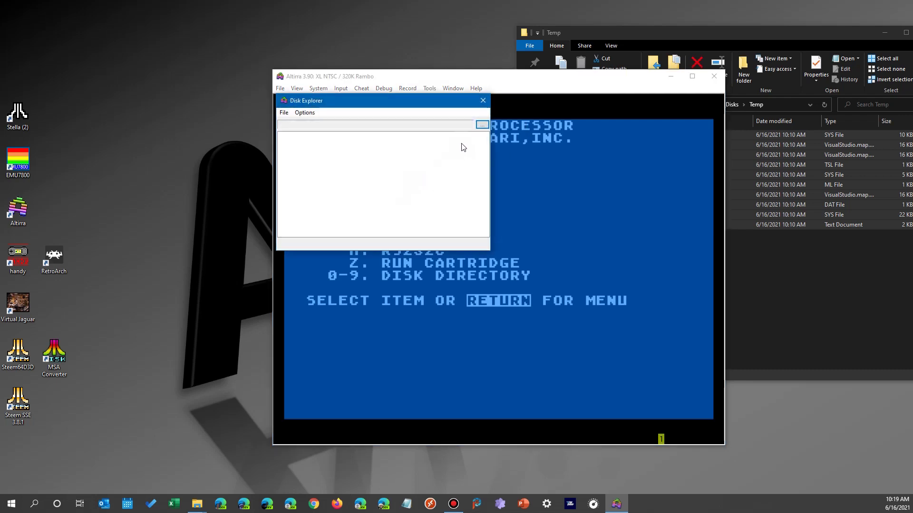
left_click(482, 125)
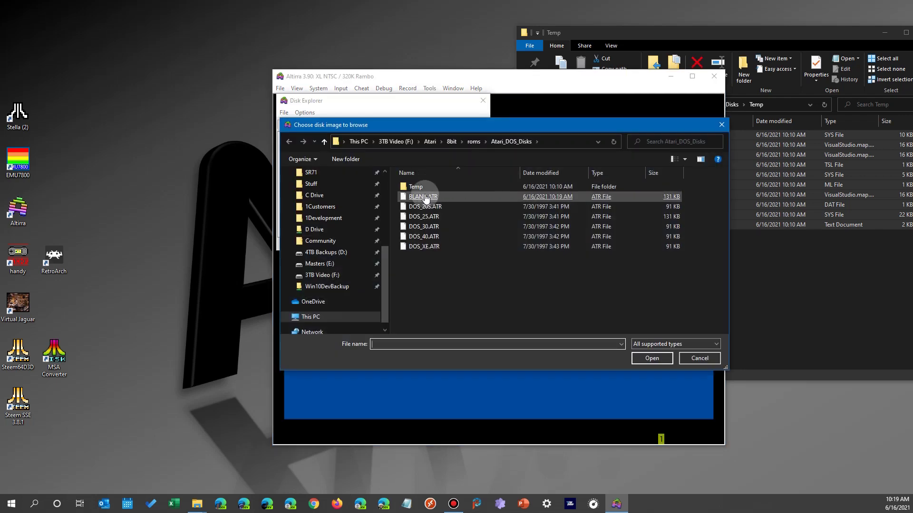
double_click(424, 197)
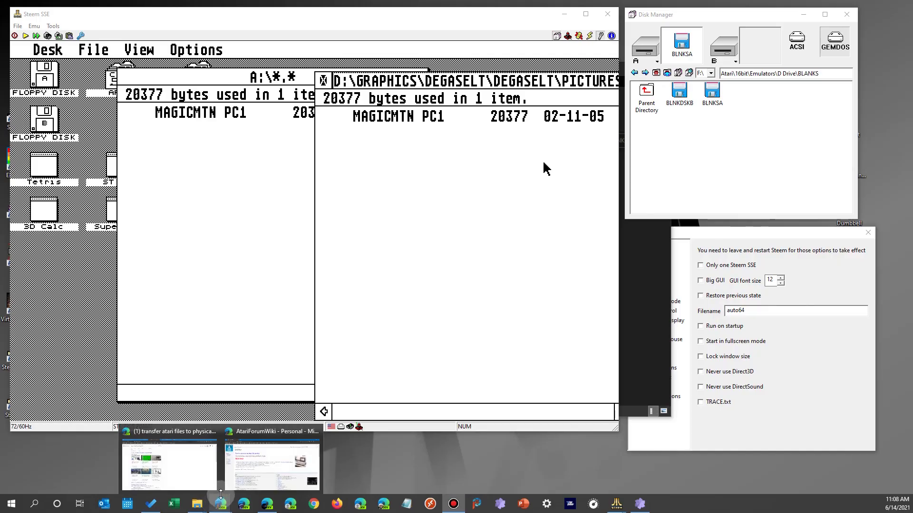
In the browser, highlight the wiki-mirror heading and follow its link to atari-wiki.com
left_click(247, 475)
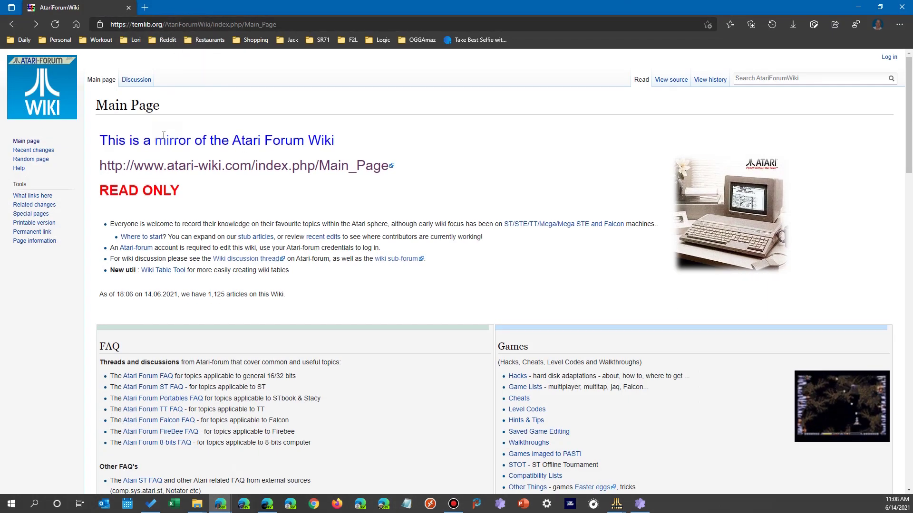
left_click_drag(109, 137, 352, 143)
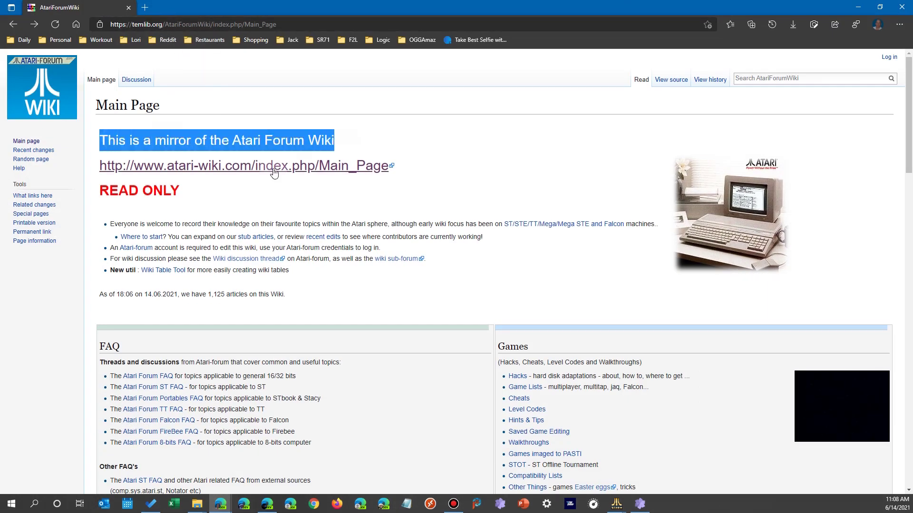
left_click(159, 168)
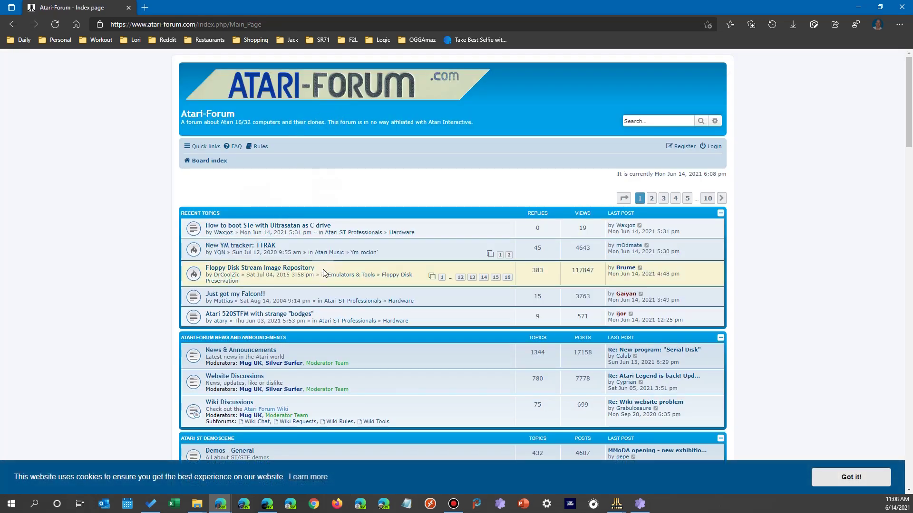
Scroll through the Atari-Forum index, then return to the Transferring Files page and highlight its title
scroll(323, 273, "down", 15)
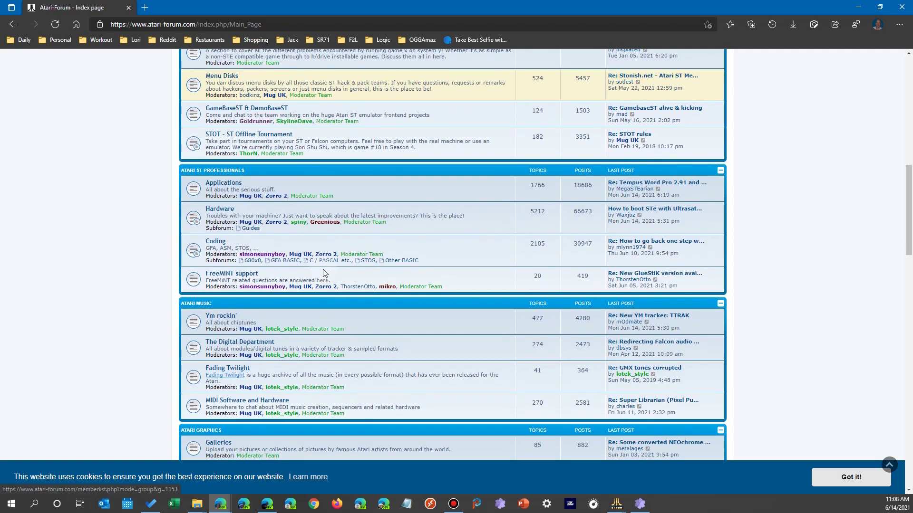
scroll(323, 269, "down", 4)
scroll(323, 269, "up", 8)
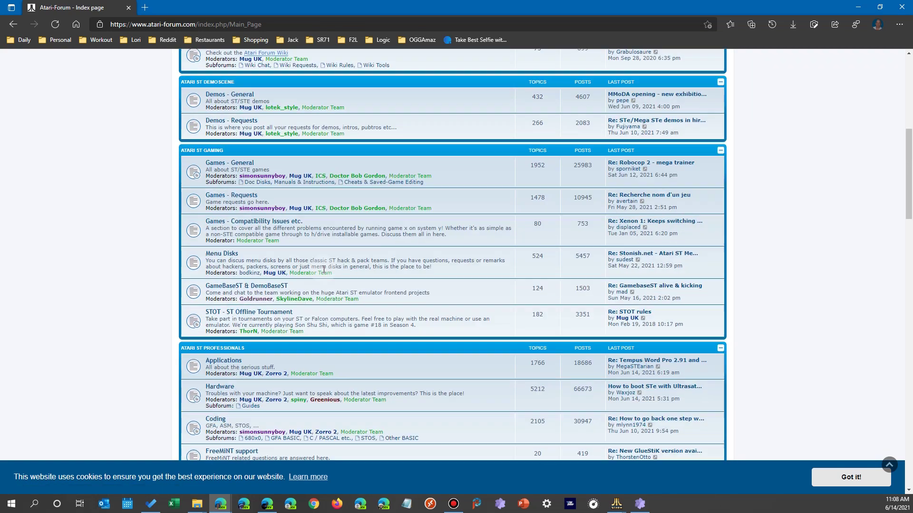
key("alt+Left")
key("alt+Left")
left_click_drag(96, 105, 204, 100)
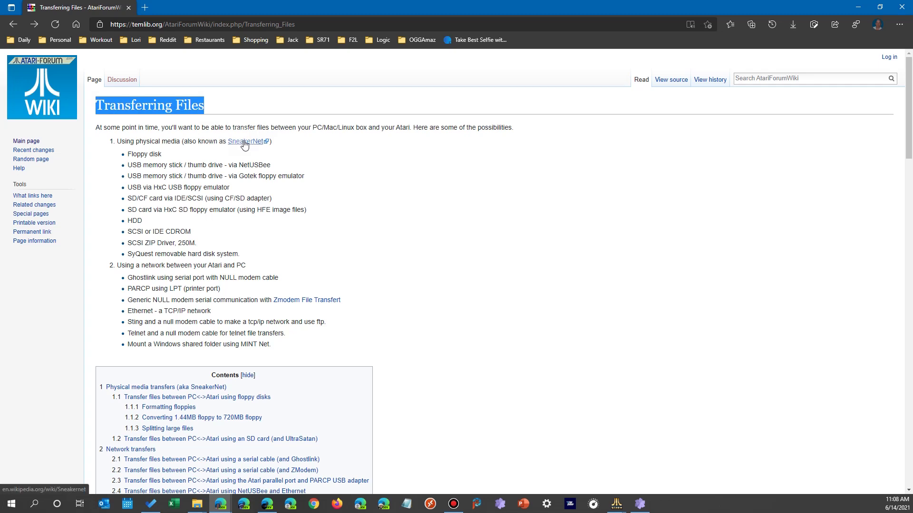
Highlight the Floppy disk and Gotek emulator options, then scroll to the floppy-disk transfer section
left_click_drag(132, 155, 281, 167)
left_click_drag(144, 176, 304, 177)
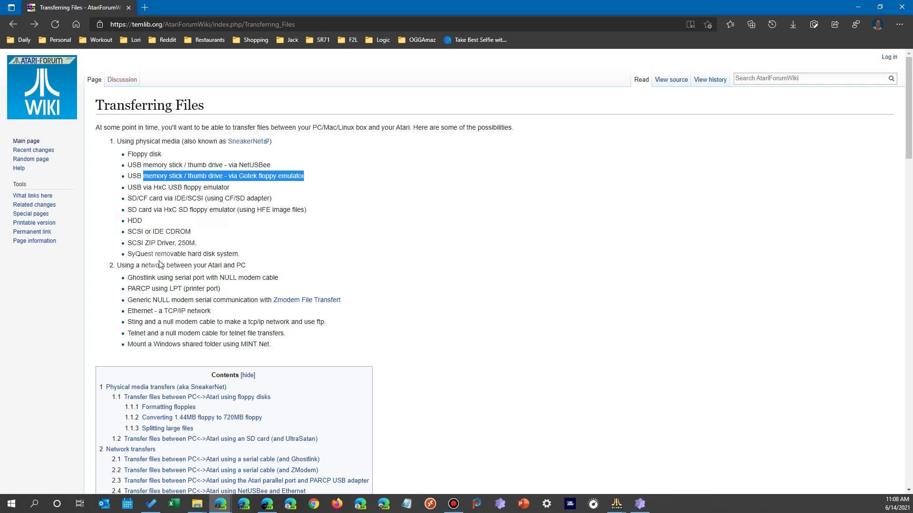
scroll(359, 260, "down", 3)
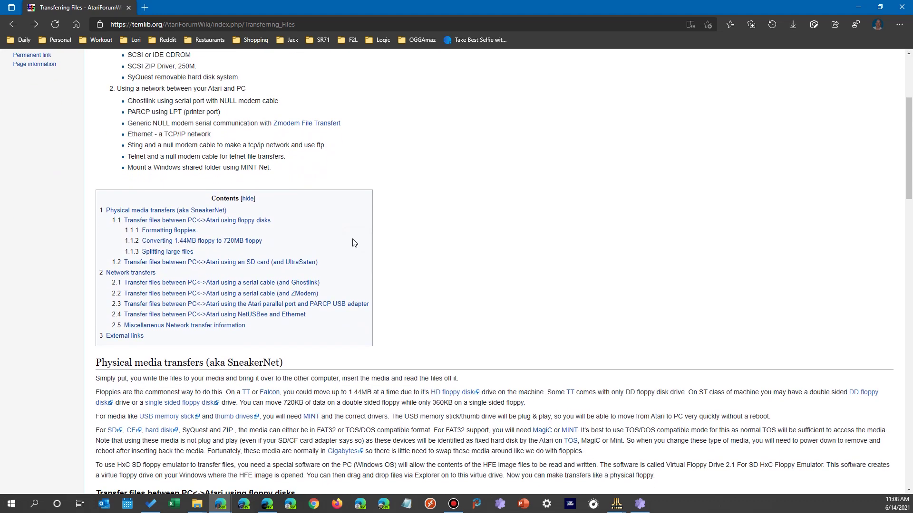
left_click_drag(133, 99, 291, 103)
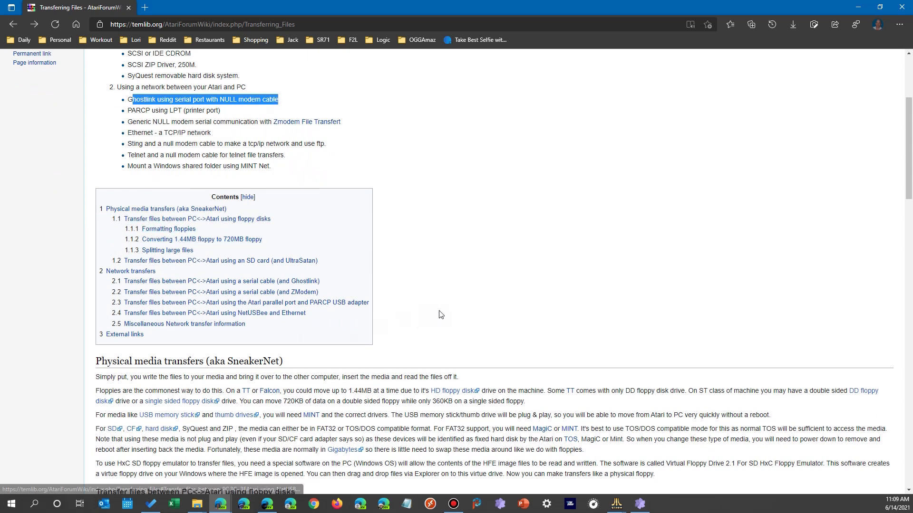
scroll(438, 314, "down", 4)
scroll(439, 314, "down", 2)
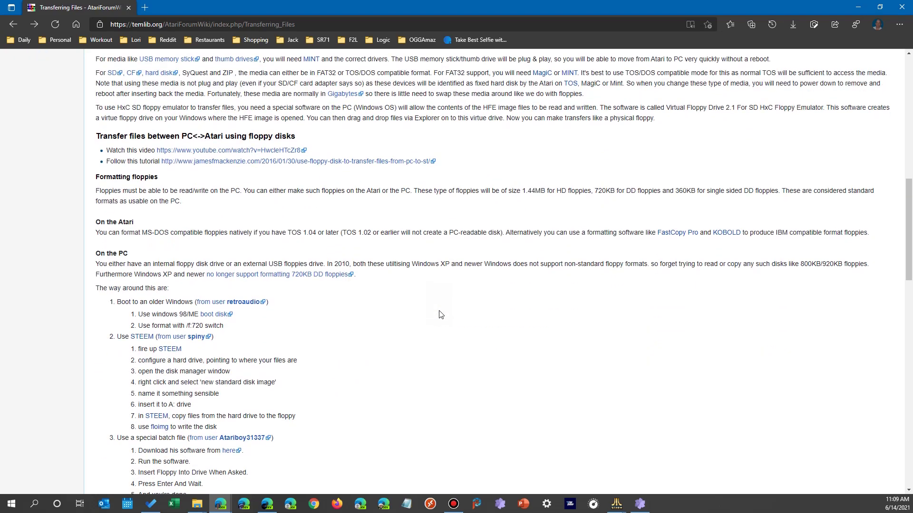